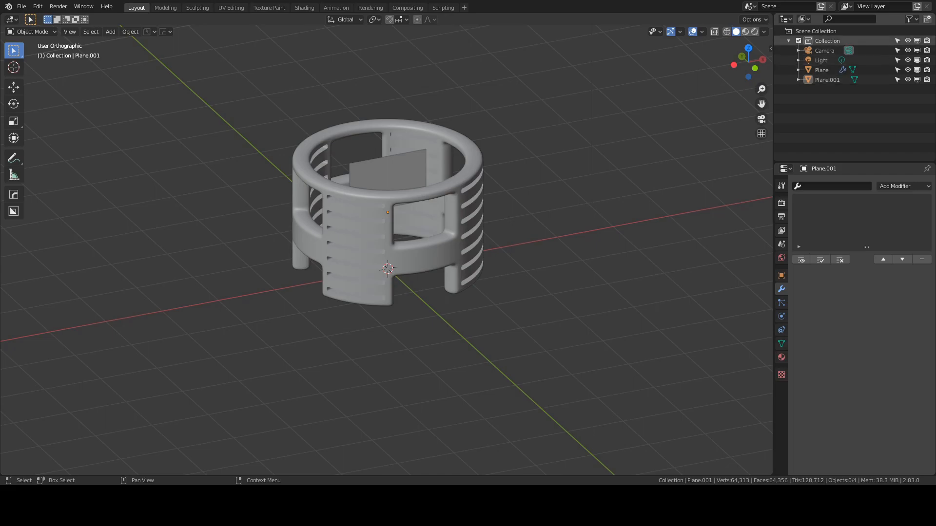
Create a new collection under the Scene Collection and name it "Mars Lander"
left_click(817, 31)
right_click(817, 32)
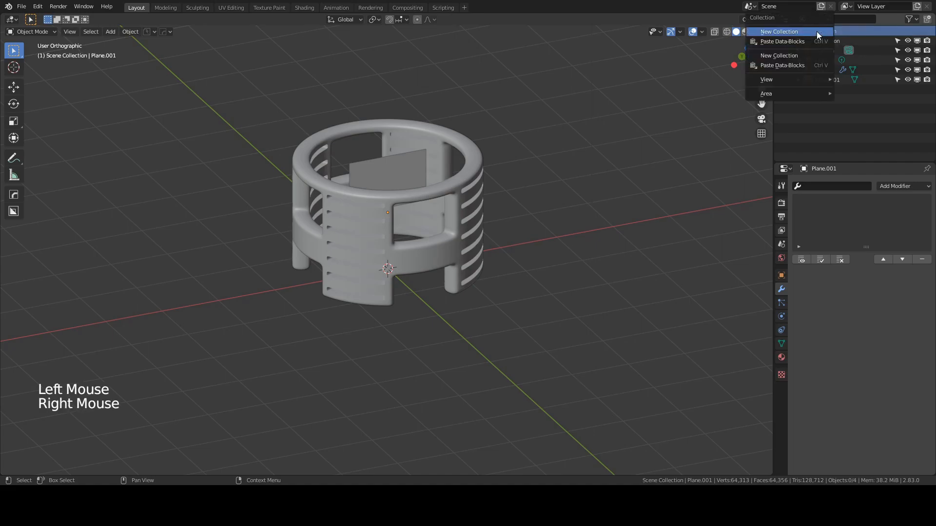
left_click(818, 34)
left_click(830, 88)
double_click(831, 89)
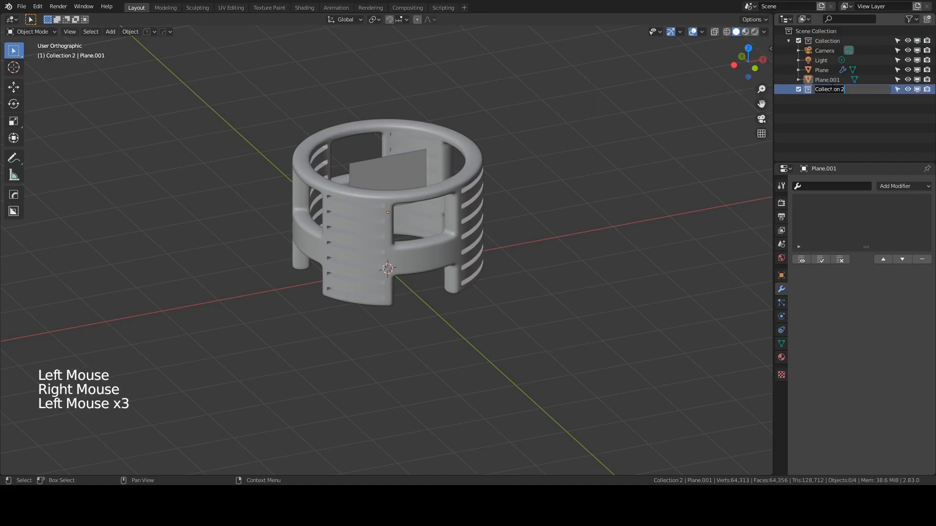
type("Mars L")
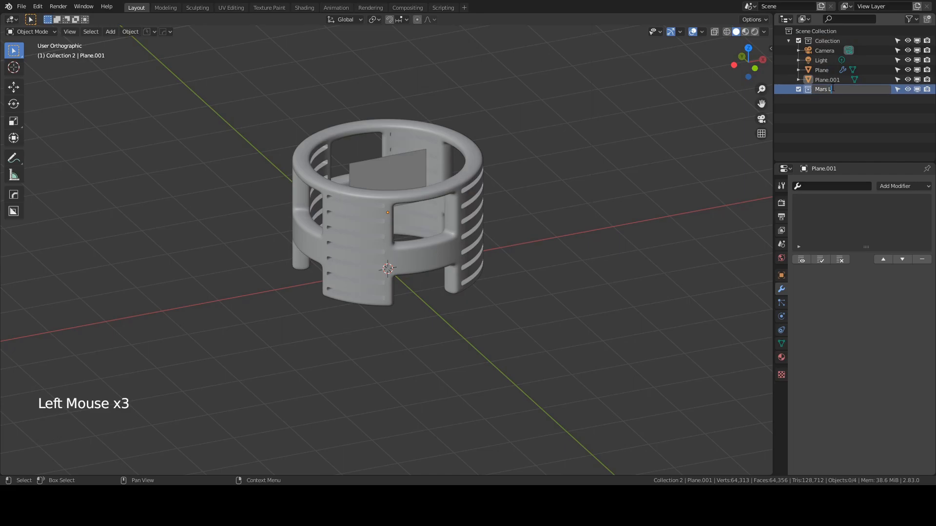
type("ander")
key("Return")
Rename the Plane.001 object as "Raster" and put it into the Mars Lander collection
left_click(824, 80)
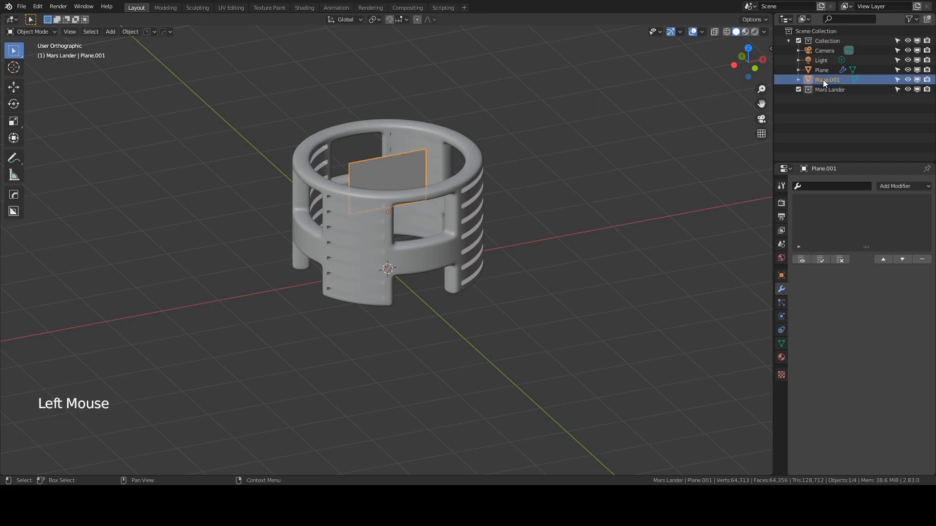
double_click(827, 79)
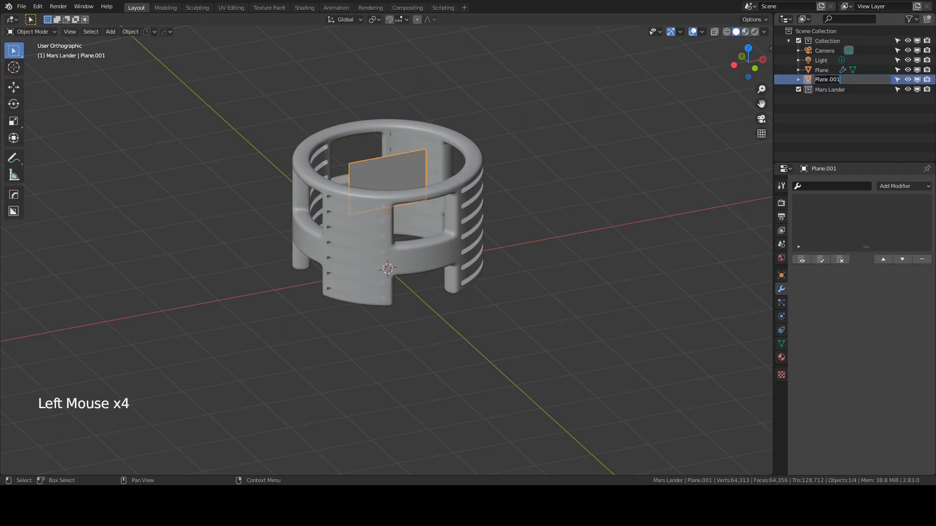
type("Raster")
key("Return")
left_click_drag(827, 80, 830, 89)
Rename the Plane object as "Lower Engine Cover" and put it into the Mars Lander collection
left_click(824, 71)
left_click(823, 71)
double_click(824, 71)
type("L:Lower Engine Cover")
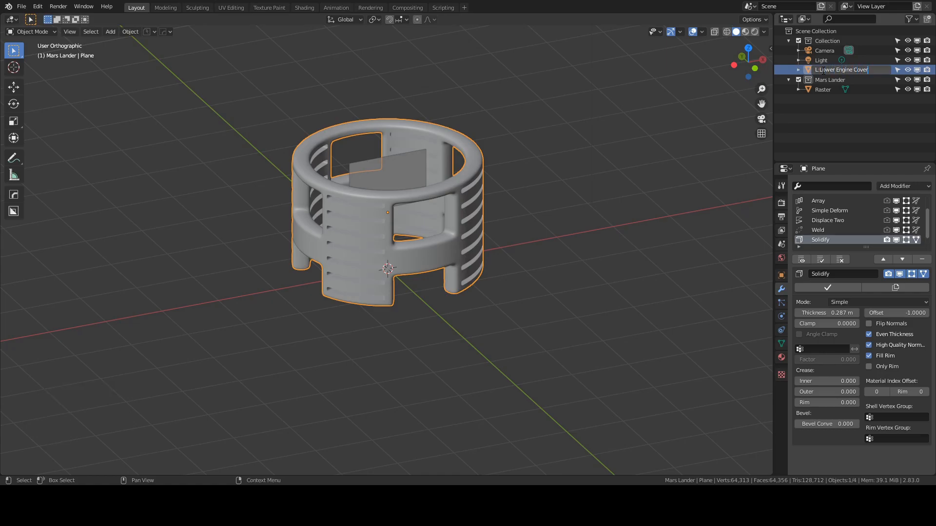
left_click(816, 70)
key("Delete")
key("Delete")
key("Return")
left_click_drag(828, 75, 821, 80)
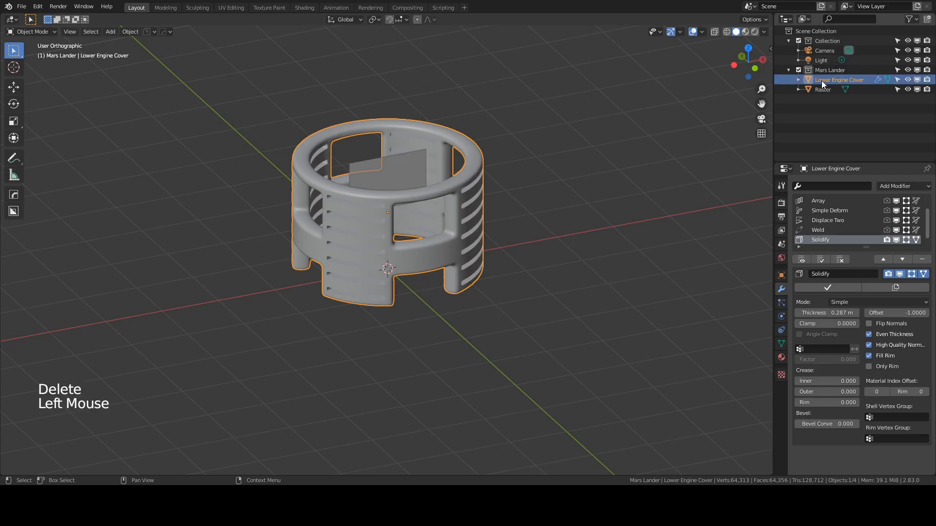
Exclude the original collection holding the camera and light from the view layer and rename it "Default"
left_click(799, 40)
double_click(827, 41)
left_click(835, 40)
key("ctrl+BackSpace")
type("Default")
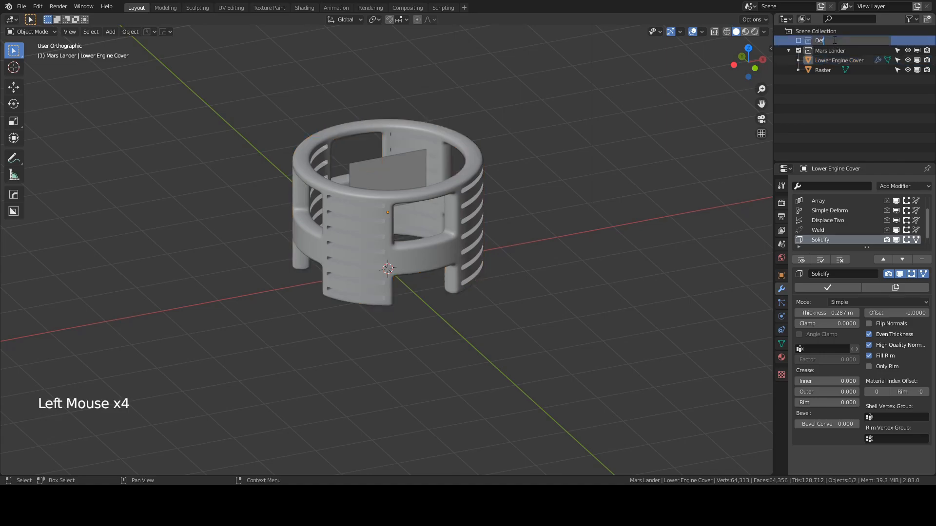
key("Return")
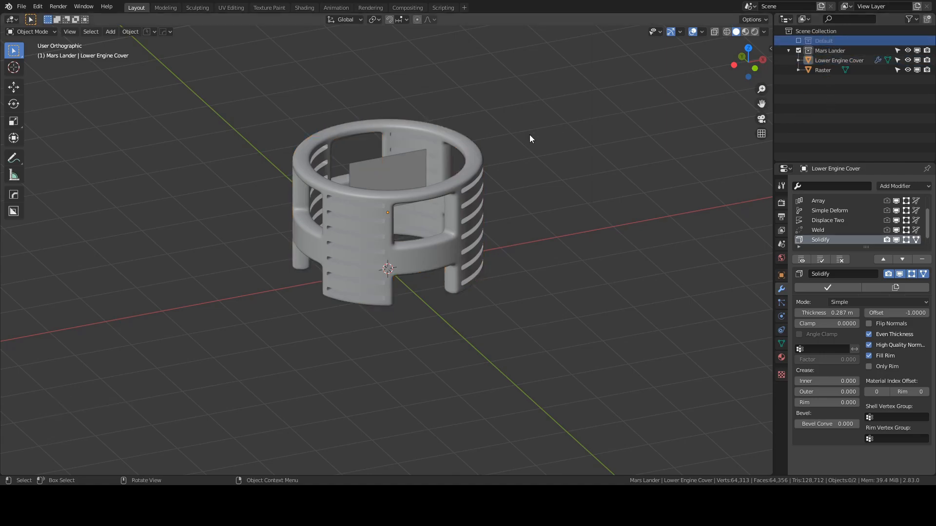
Set the origin of the Raster plane to its geometry
left_click(363, 173)
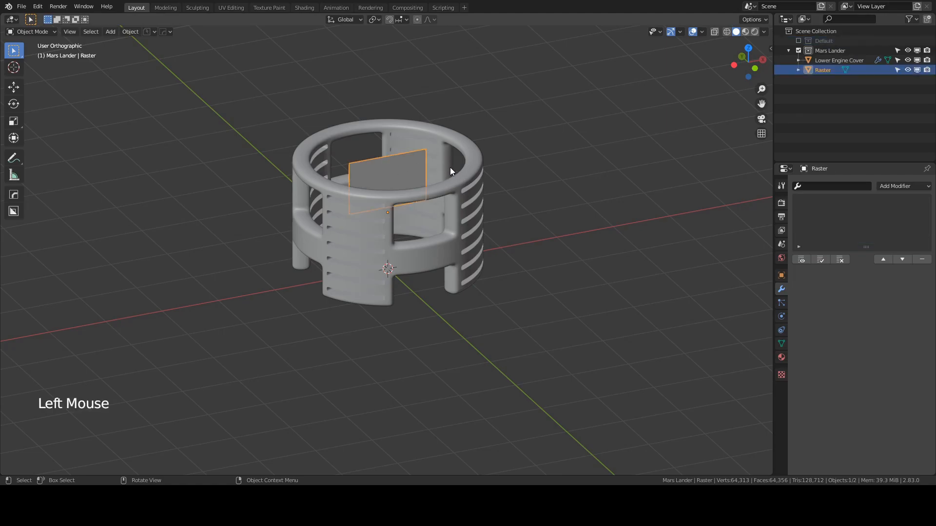
scroll(393, 165, "up", 3)
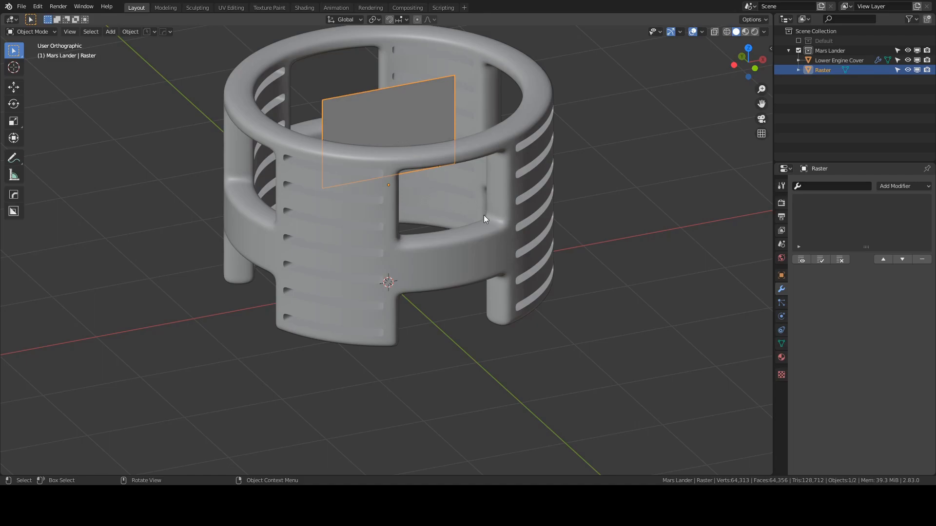
middle_click_drag(451, 183, 429, 172)
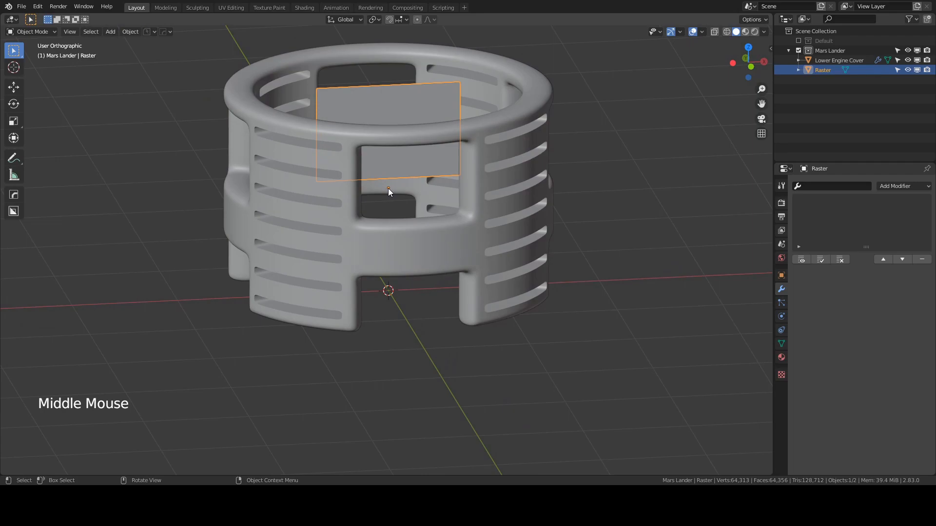
middle_click_drag(393, 178, 410, 195)
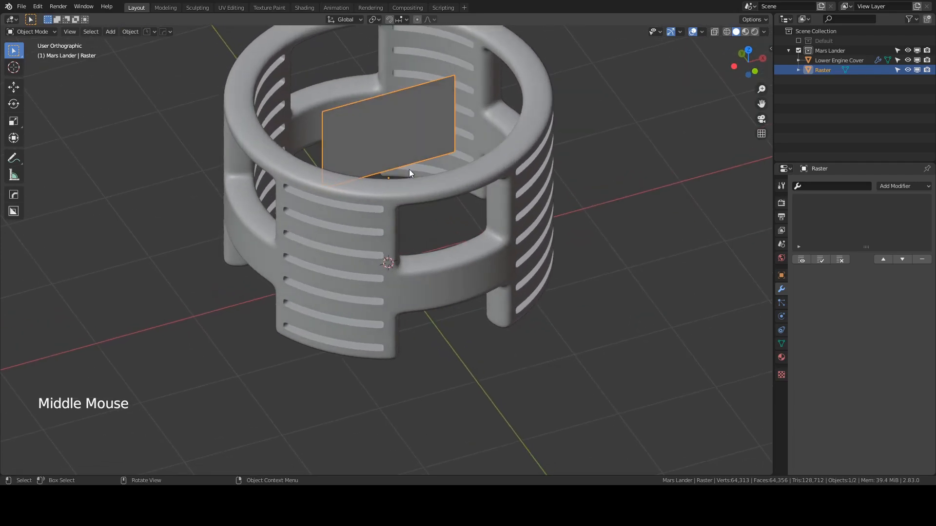
left_click(129, 32)
mouse_move(137, 54)
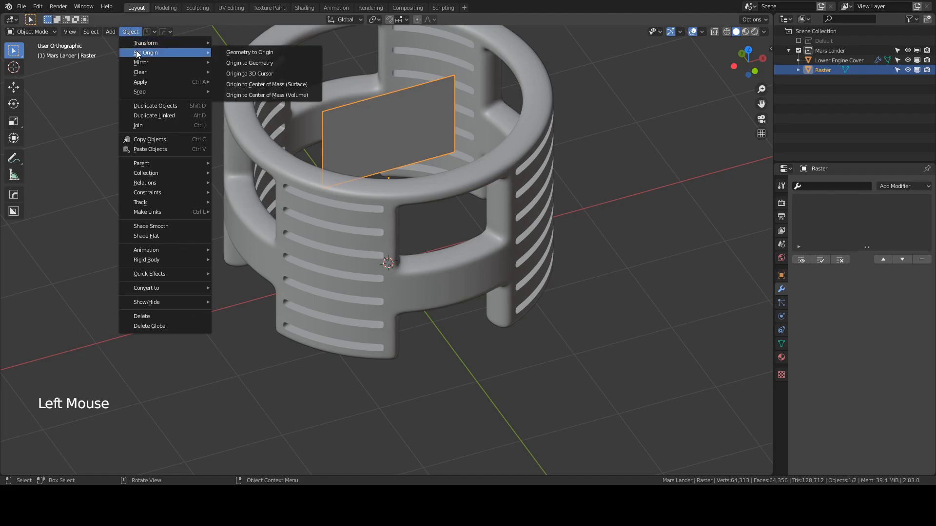
left_click(240, 64)
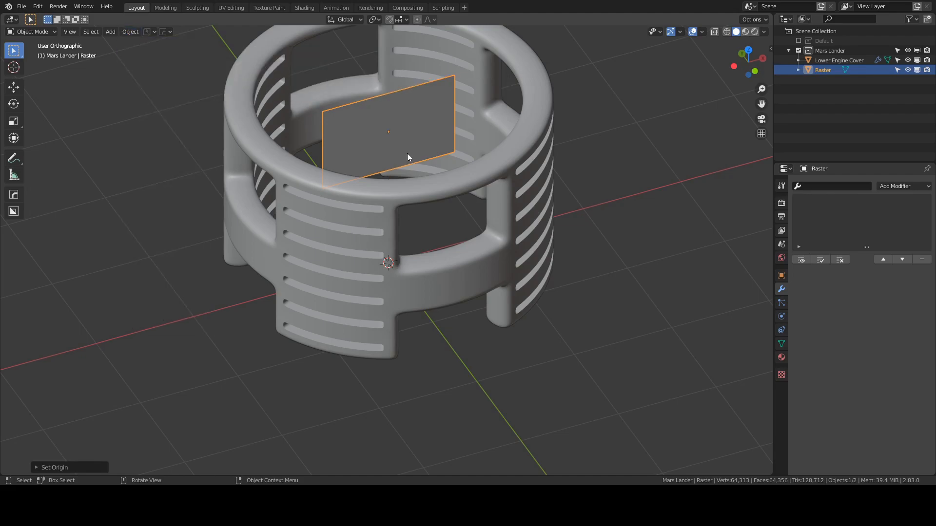
middle_click_drag(382, 127, 388, 107)
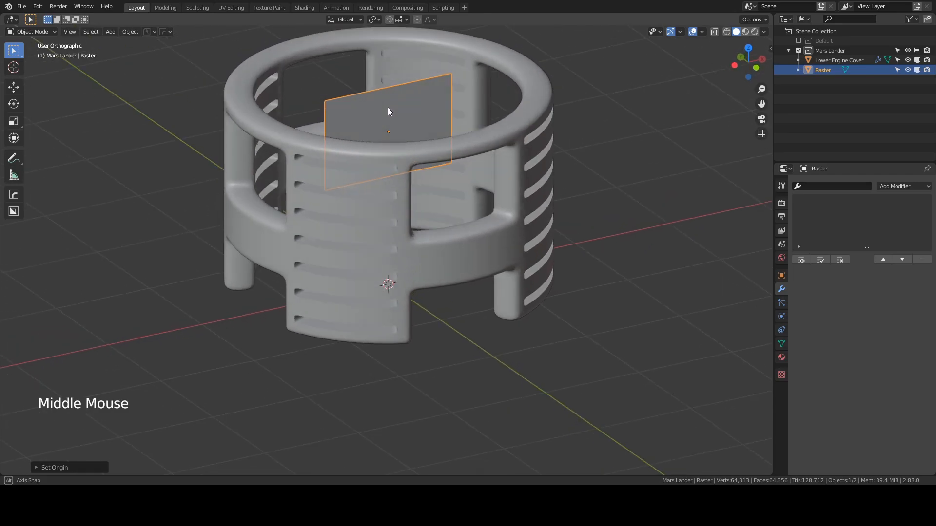
Move the Raster plane about -1.37 m along Y and about -0.07 m along Z to cover the cover's front window
key("g")
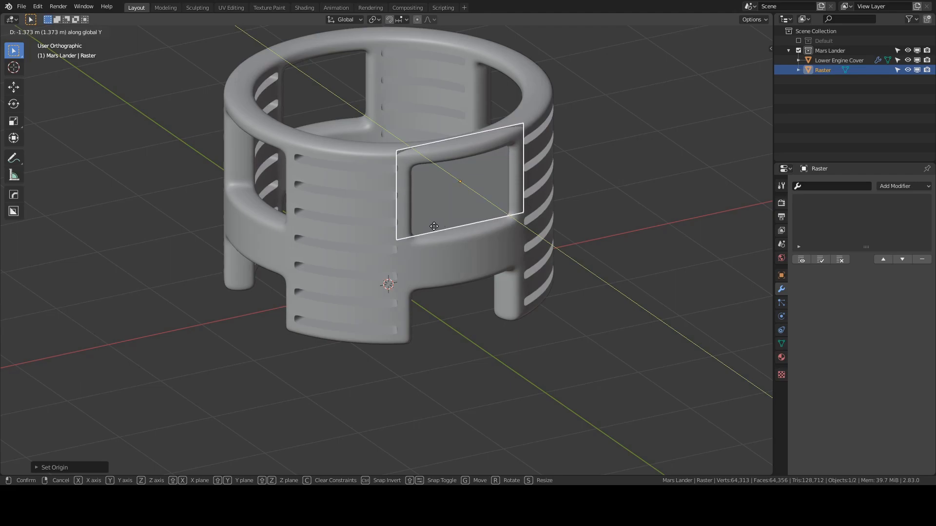
left_click(433, 226)
key("KP_1")
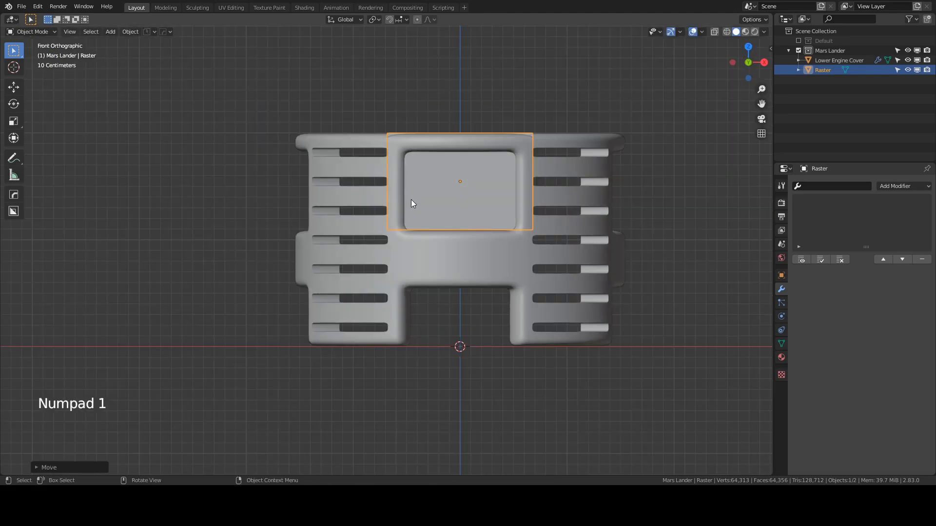
key("g")
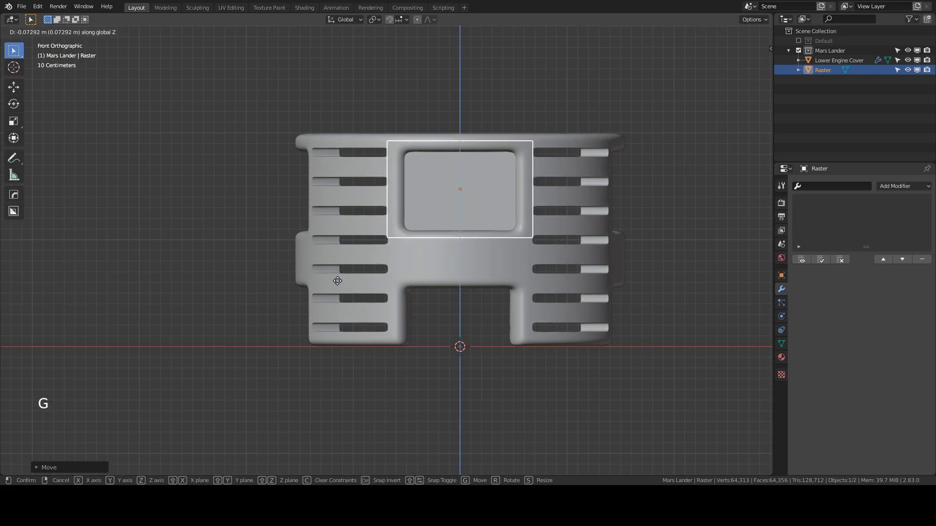
left_click(337, 280)
Scale the Raster plane to about 0.89 along X to fit the window frame and apply its scale
key("s")
key("x")
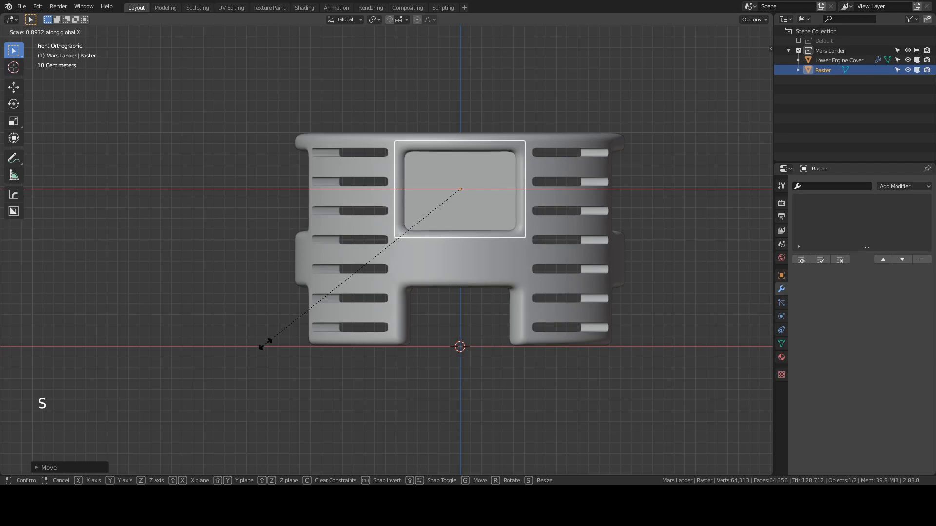
left_click(266, 344)
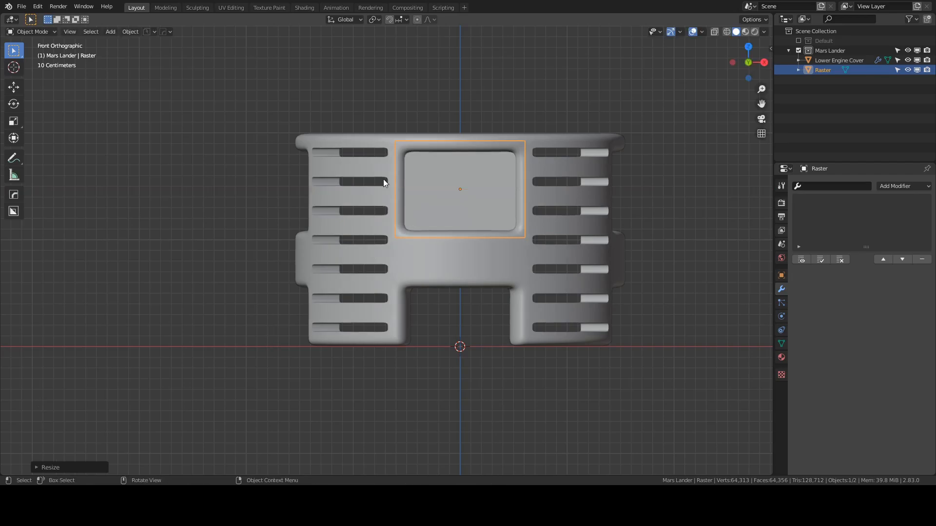
key("ctrl+a")
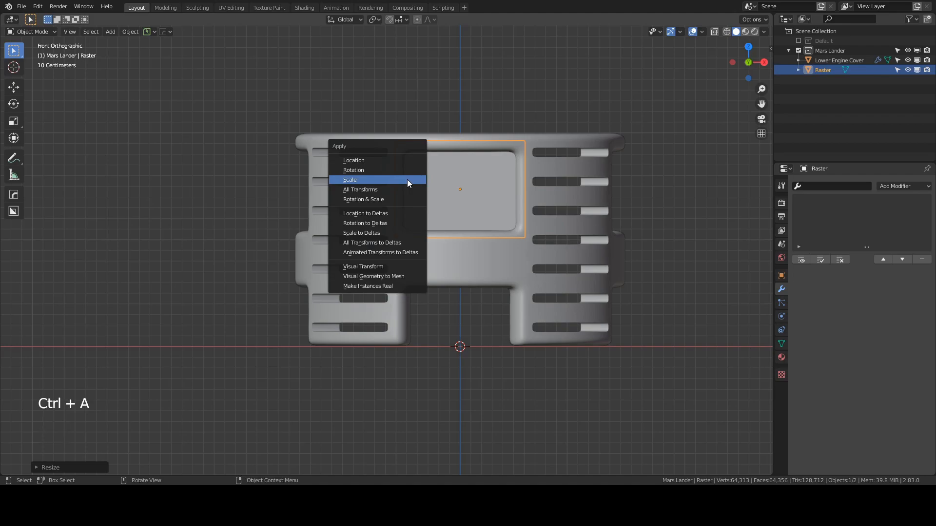
left_click(395, 180)
middle_click_drag(425, 182, 587, 216)
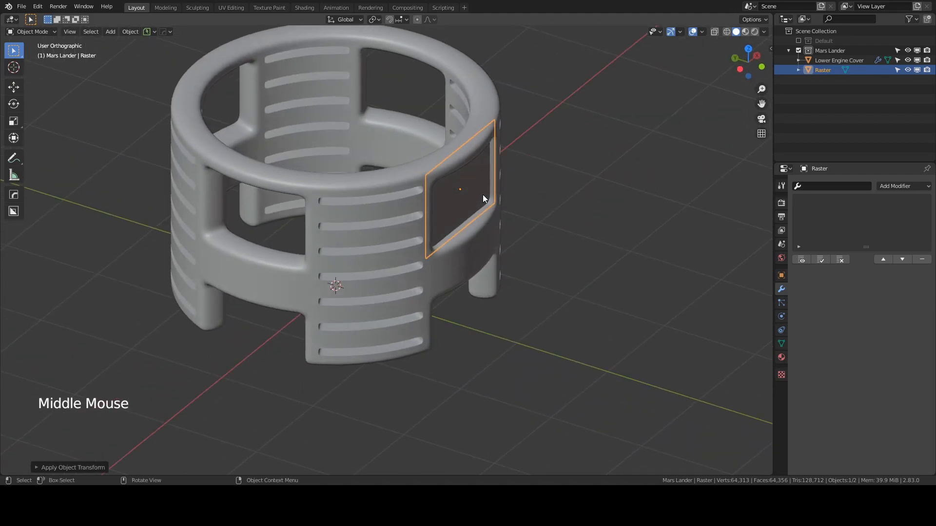
scroll(477, 188, "up", 1)
middle_click_drag(476, 189, 505, 236)
scroll(504, 235, "down", 1)
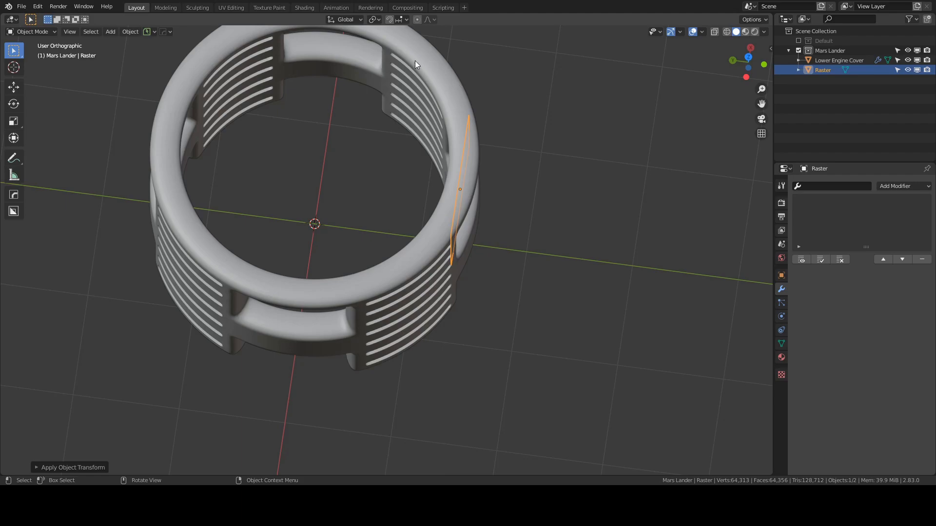
middle_click_drag(513, 251, 488, 210)
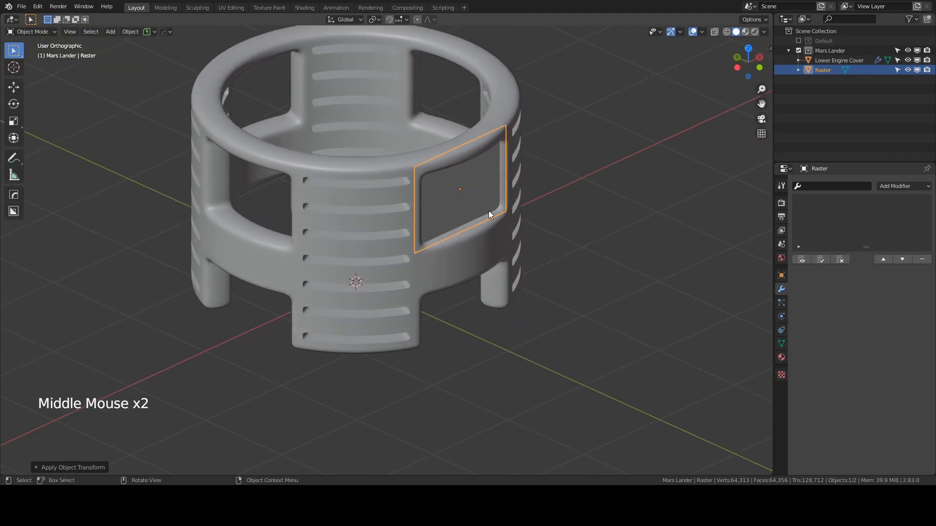
left_click(898, 188)
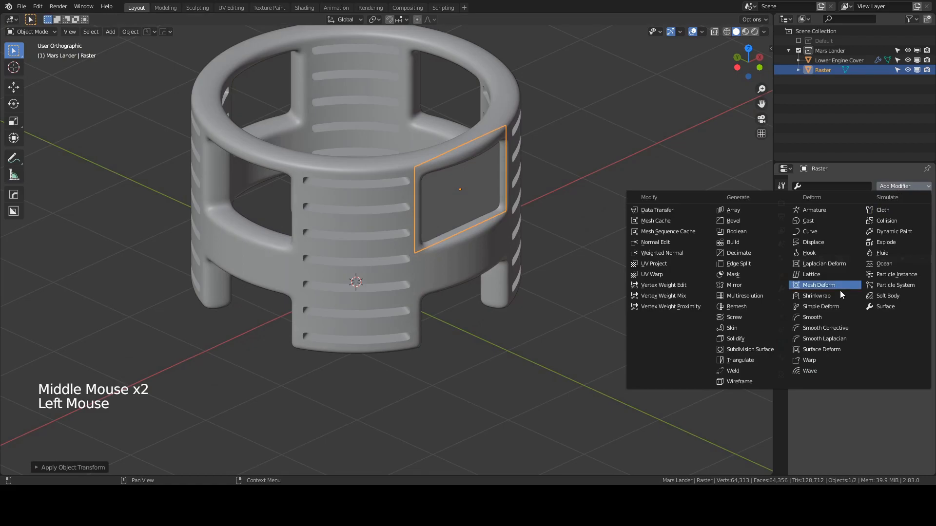
left_click(822, 305)
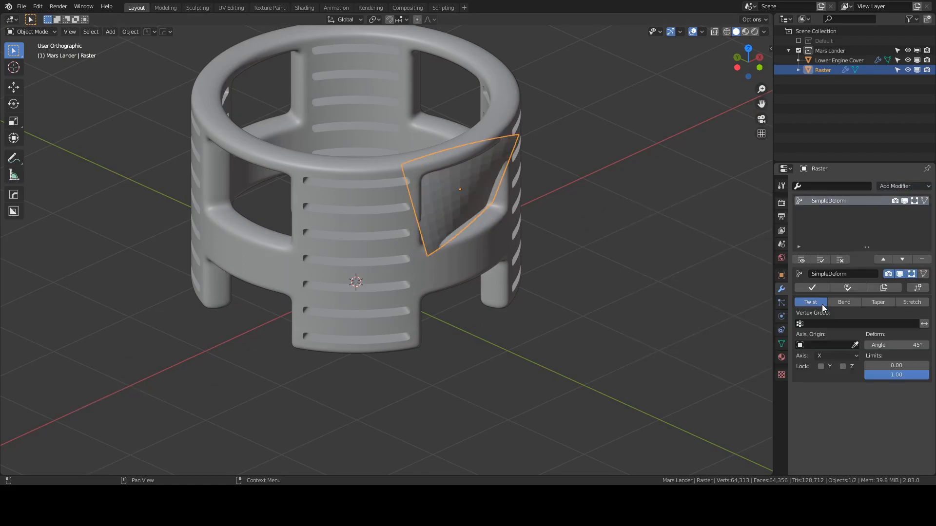
left_click(922, 259)
Add a HardOps Simple Deform modifier to the Raster plane, bending it around Z by 38.5° to follow the cover's curvature
key("q")
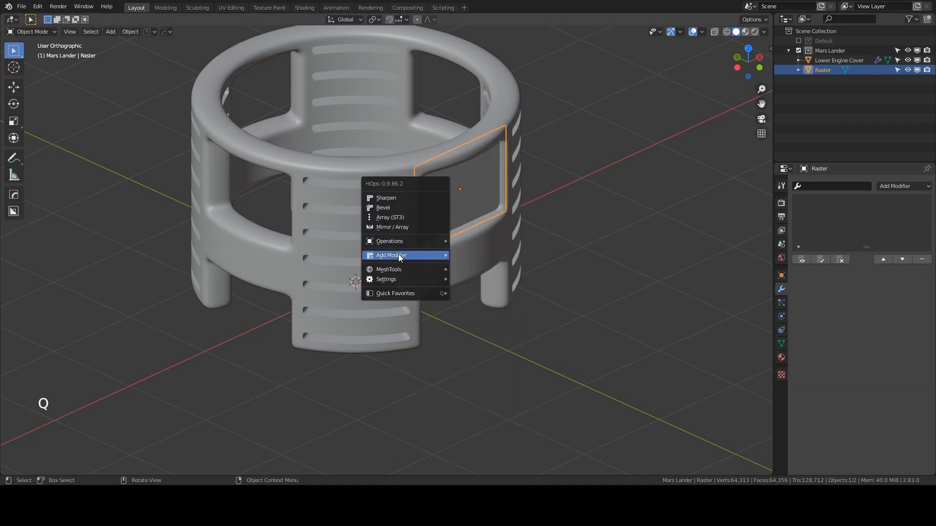
mouse_move(398, 256)
left_click(488, 168)
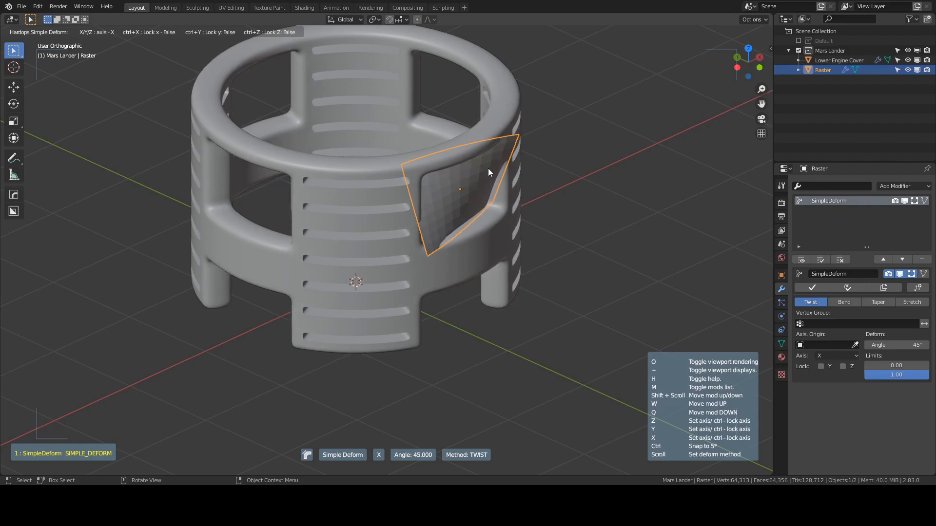
scroll(489, 170, "down", 1)
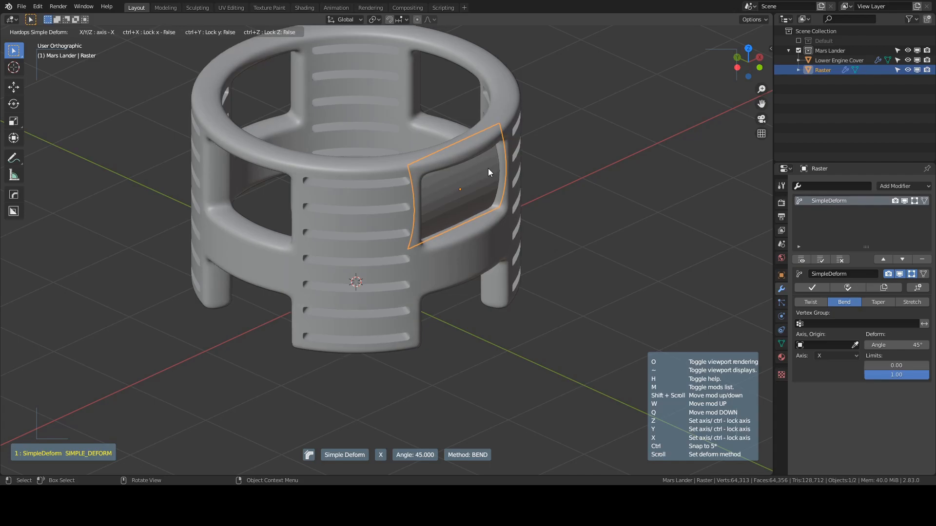
key("z")
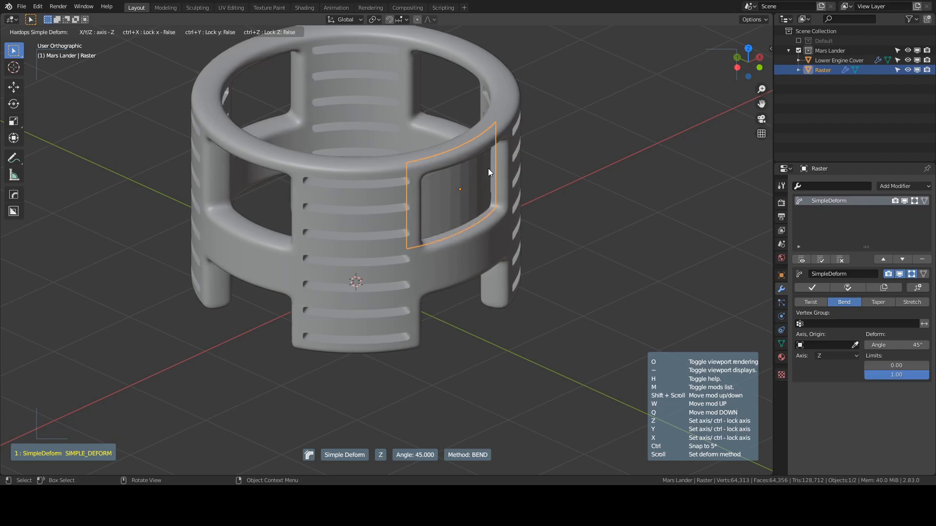
mouse_move(505, 174)
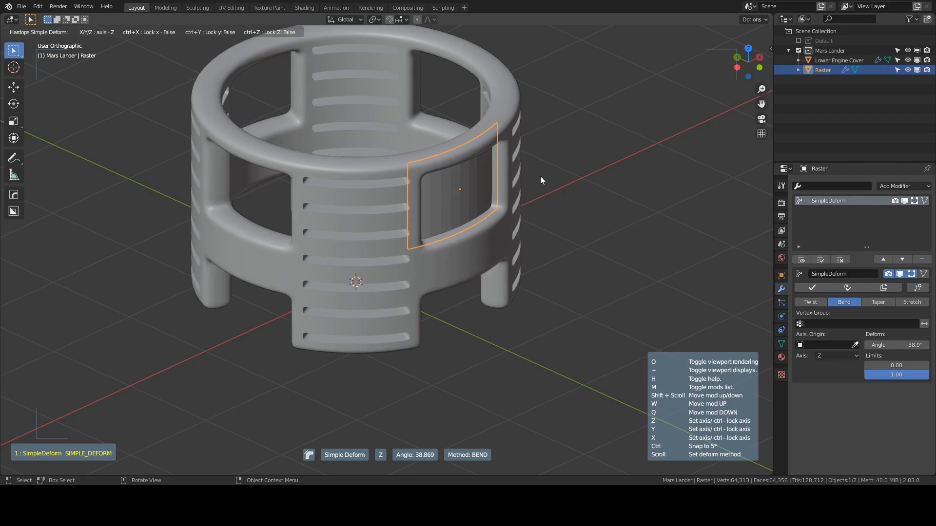
left_click(542, 177)
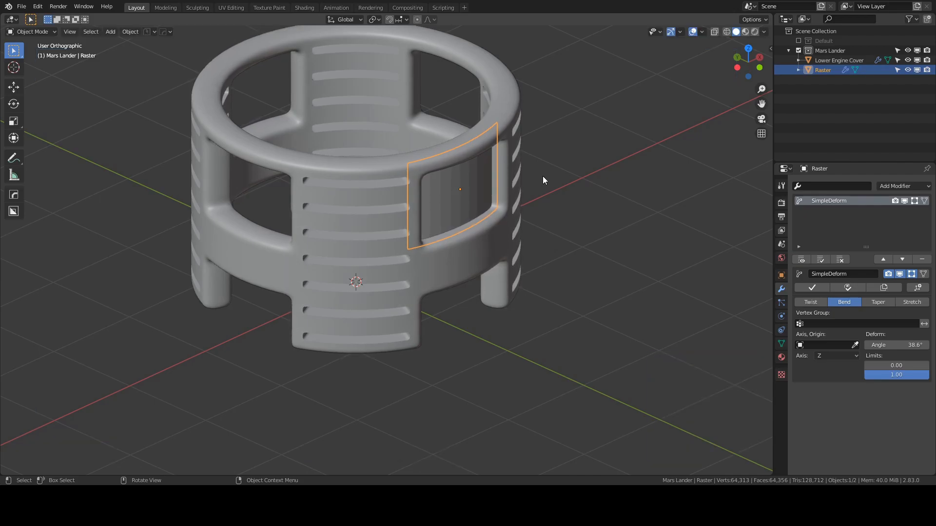
left_click(925, 345)
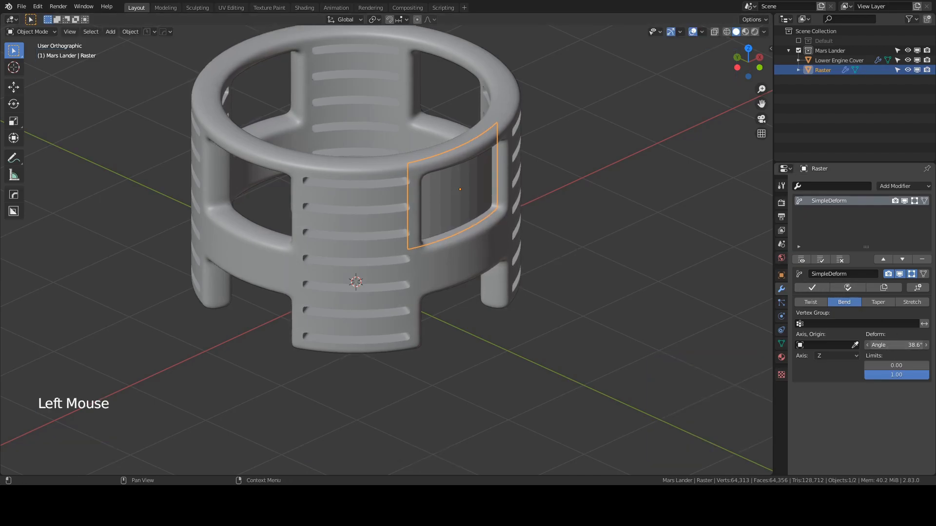
left_click_drag(896, 345, 889, 345)
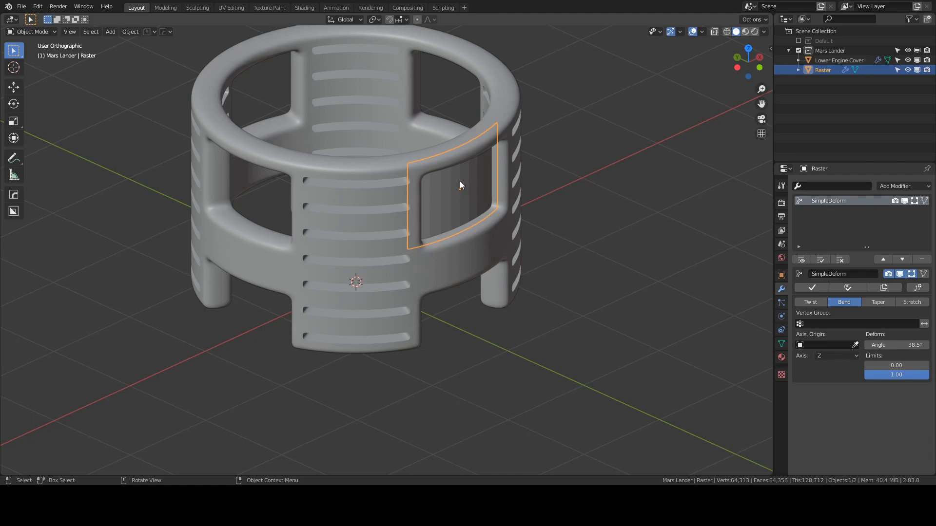
Sharpen the bent Raster plane with HardOps to smooth its shading
key("q")
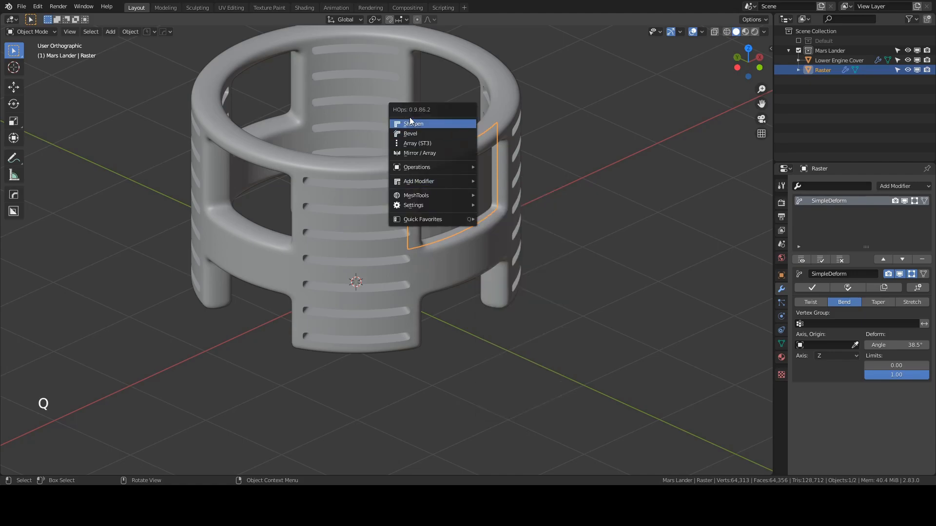
left_click(410, 124)
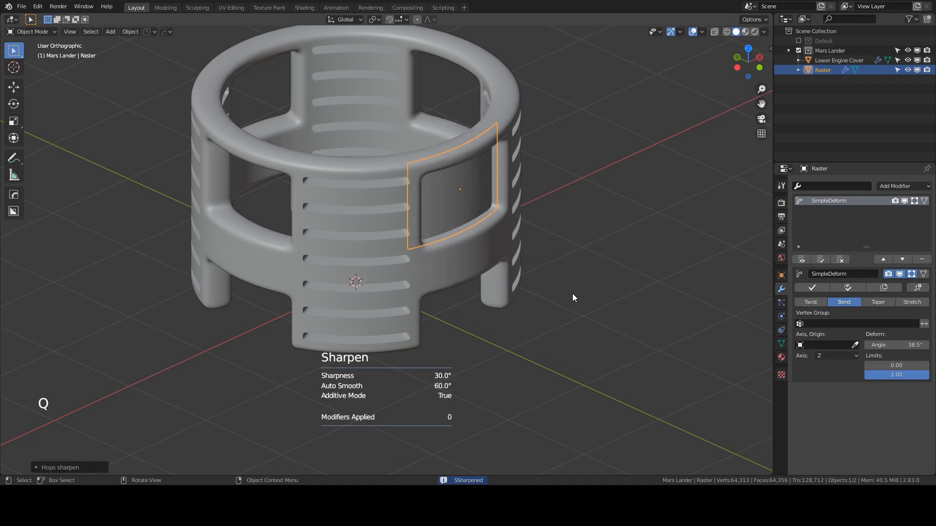
middle_click_drag(557, 282, 445, 199)
Enter Edit Mode on the Raster plane, select the whole mesh and apply Poke Faces
left_click(458, 173)
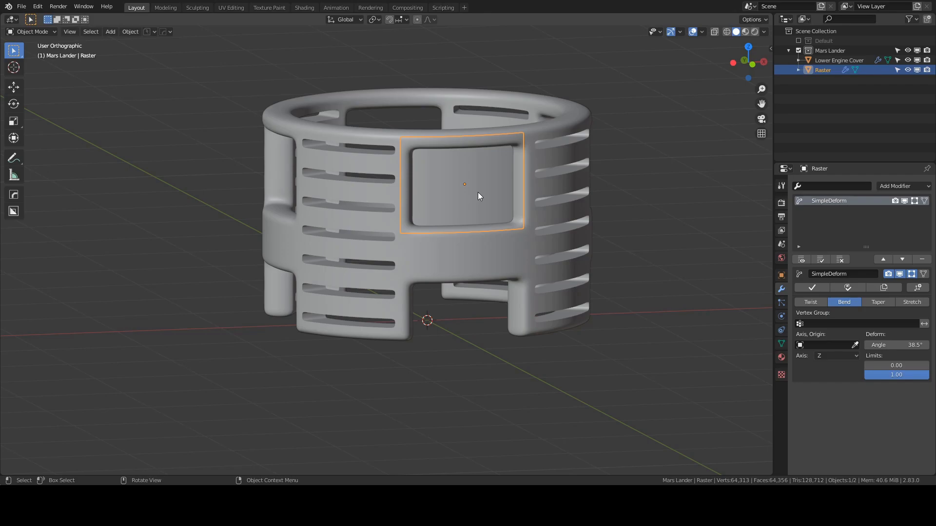
key("Tab")
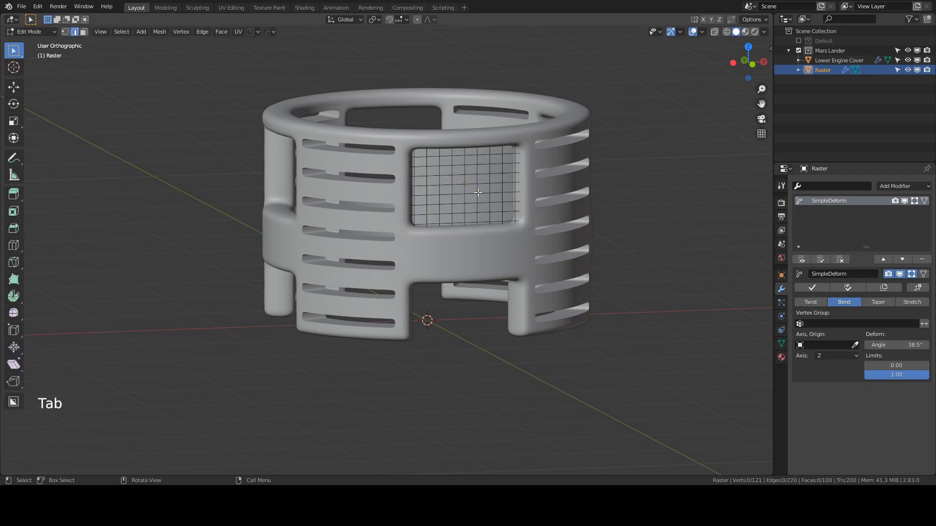
key("a")
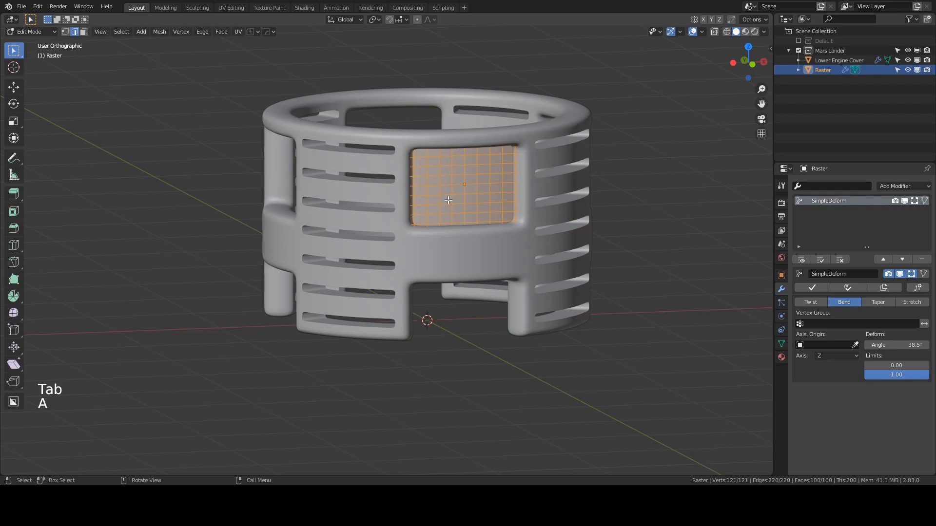
key("F3")
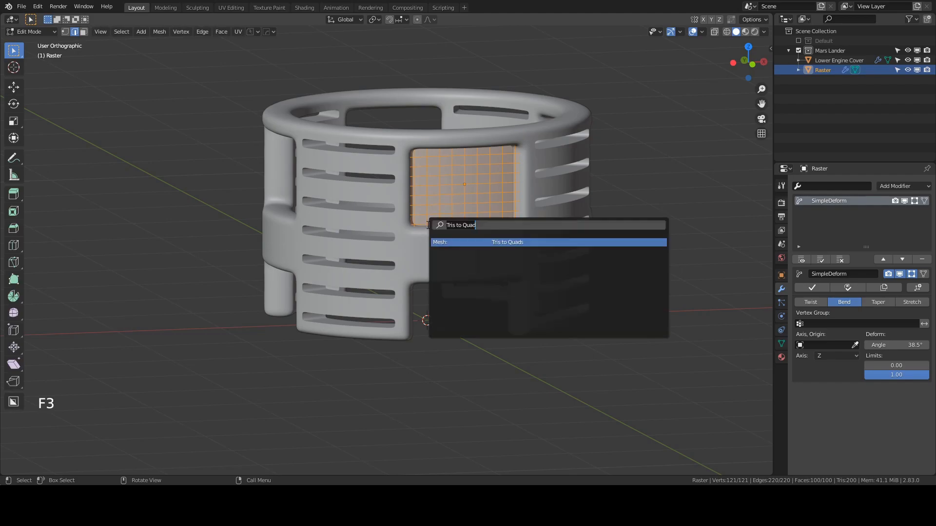
type("poke")
key("Return")
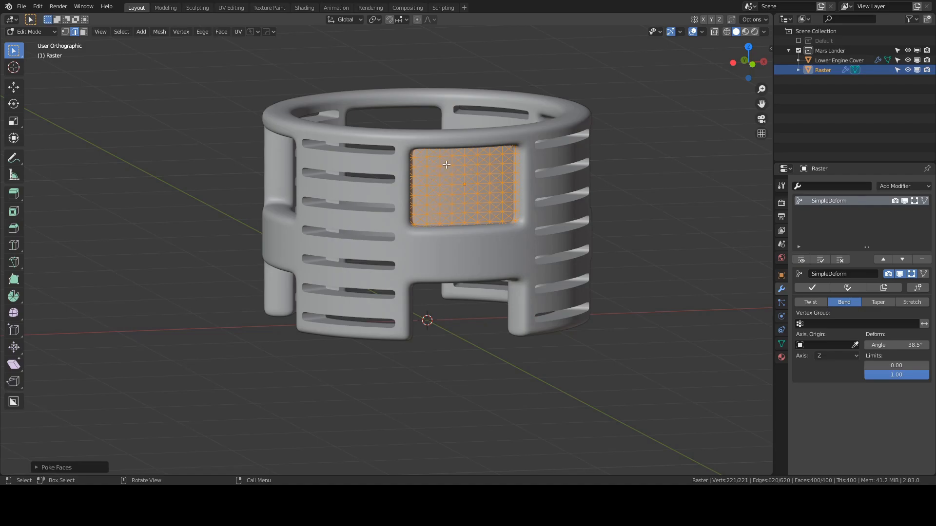
Convert the poked triangles of the Raster mesh to quads to form a diamond grid
key("F3")
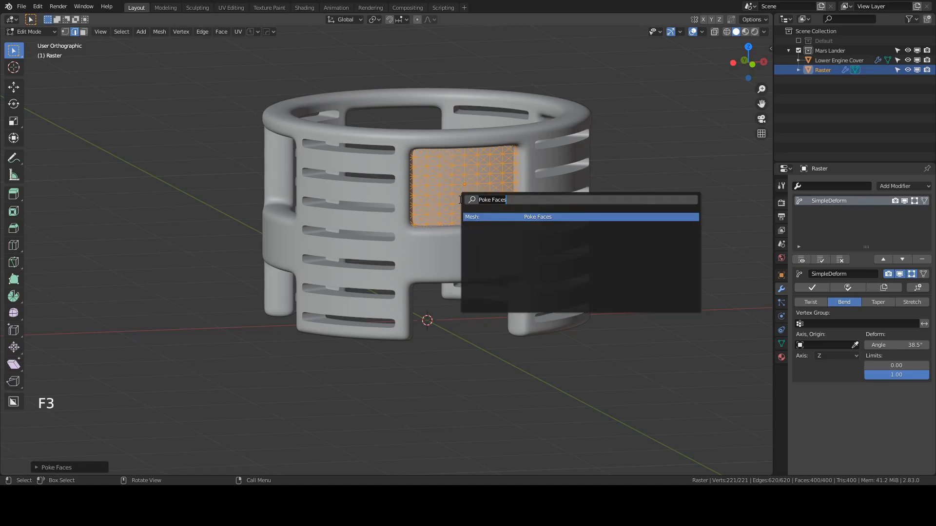
type("tris")
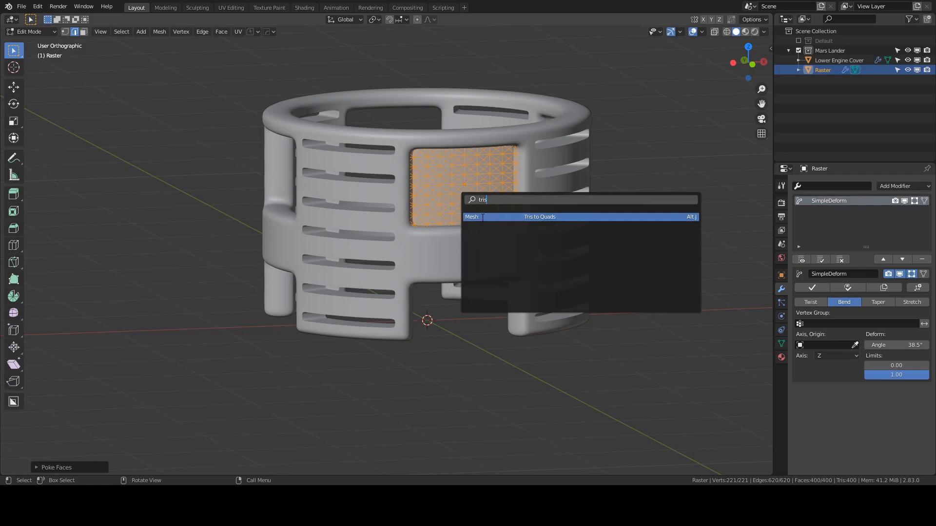
key("Return")
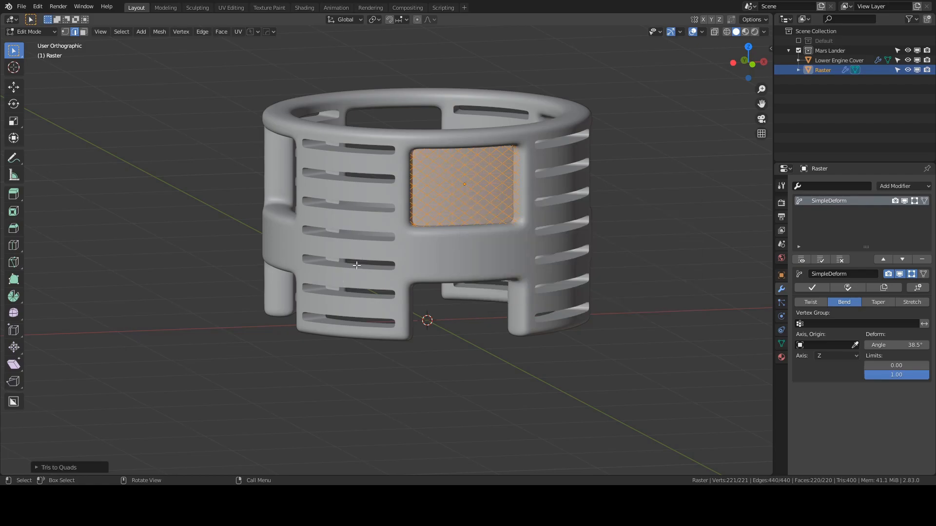
Inset the Raster's diamond faces individually with a thickness of about 0.013
key("i")
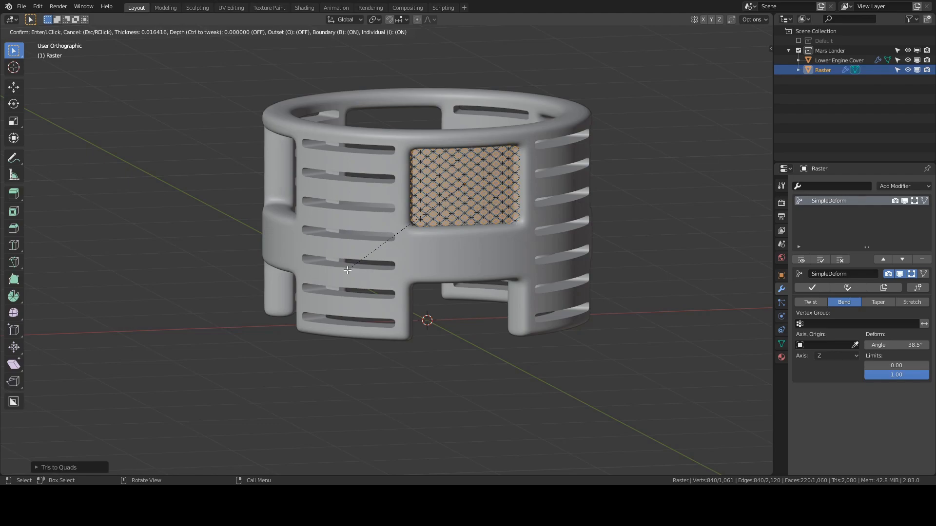
key("shift")
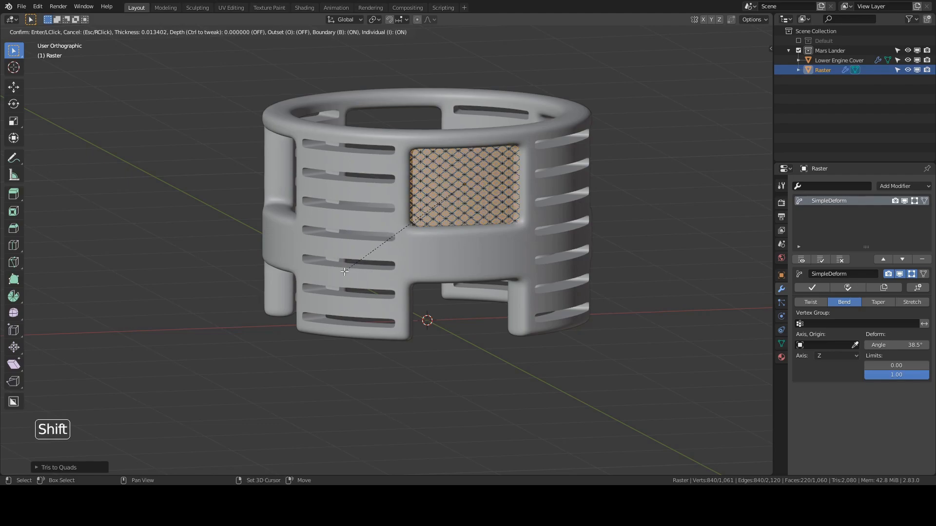
left_click(360, 260)
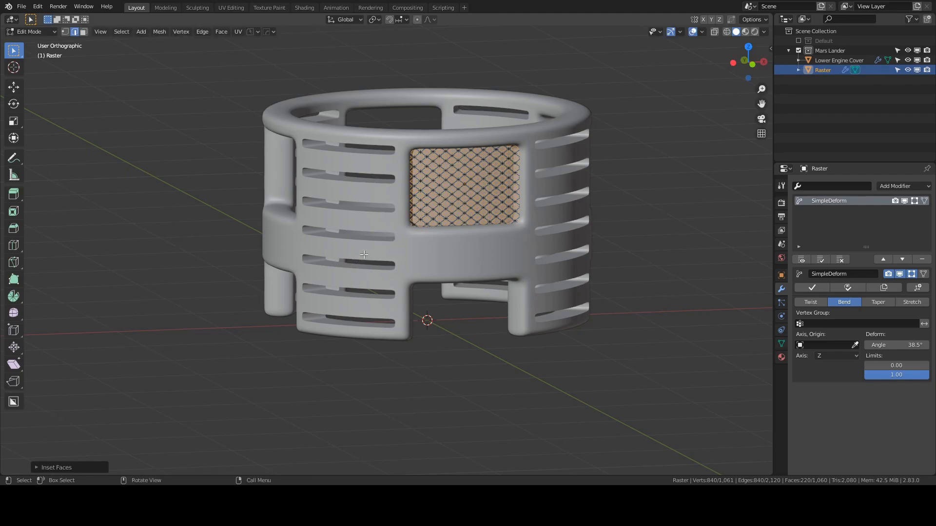
Delete the inset inner faces to leave an open diamond lattice and return to Object Mode
middle_click_drag(439, 171, 379, 211)
scroll(462, 140, "up", 3)
key("x")
left_click(380, 209)
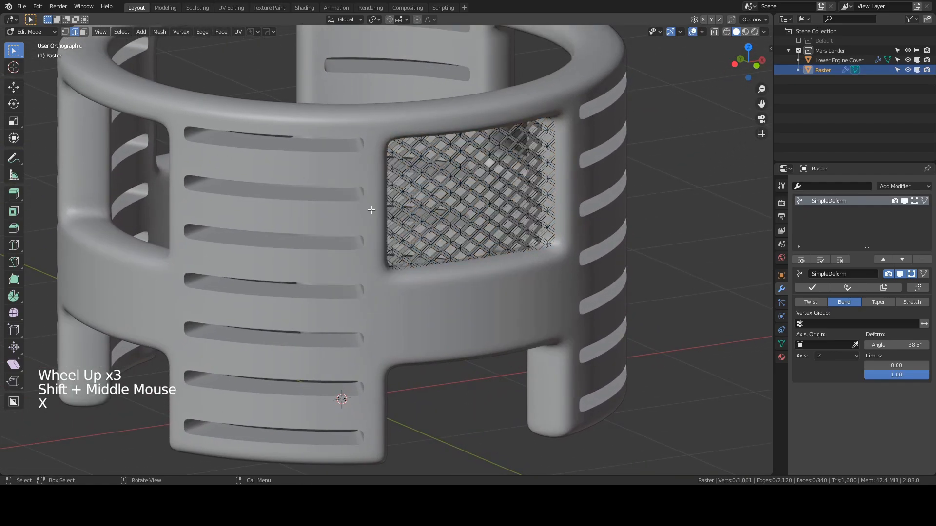
key("q")
left_click(417, 207)
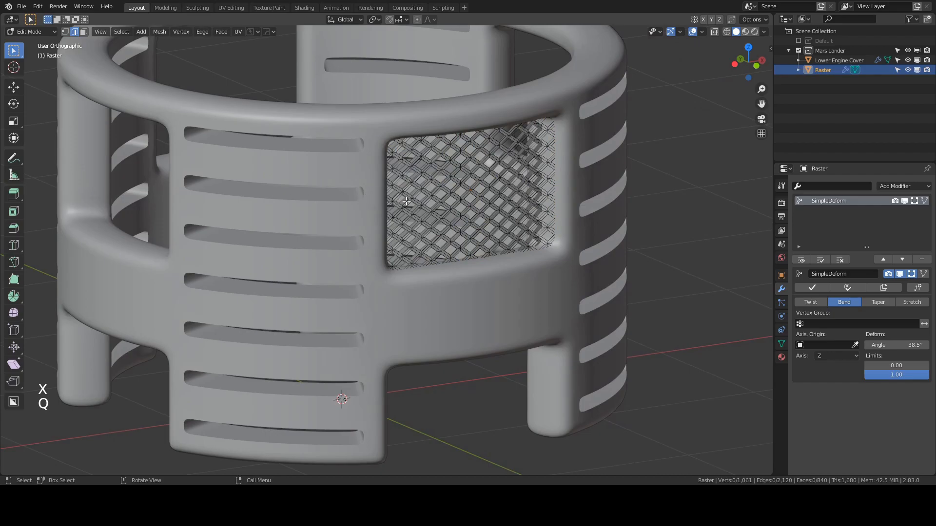
key("Tab")
scroll(665, 277, "down", 2)
left_click(665, 277)
middle_click_drag(665, 276, 635, 245)
scroll(437, 209, "up", 2)
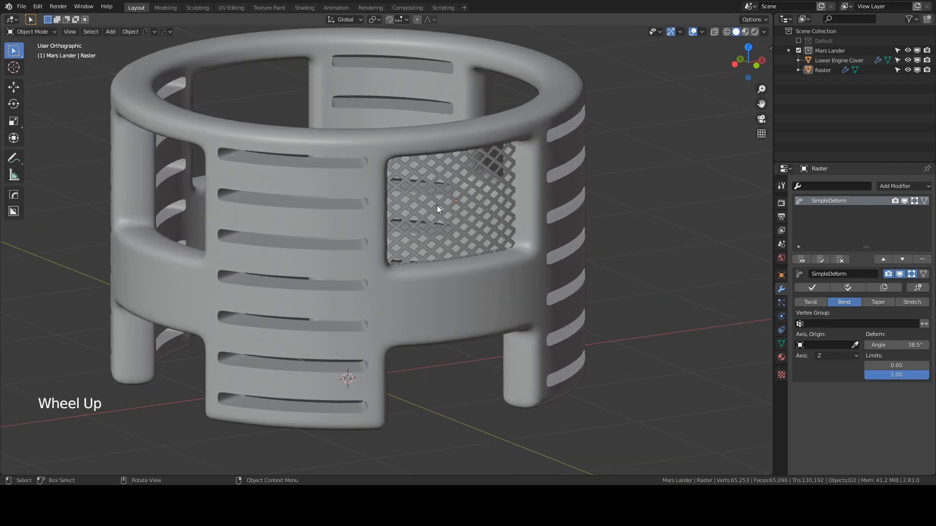
Add a HardOps Solidify modifier to the Raster lattice with a thickness of about 0.024 and offset -1.00
left_click(437, 190)
key("q")
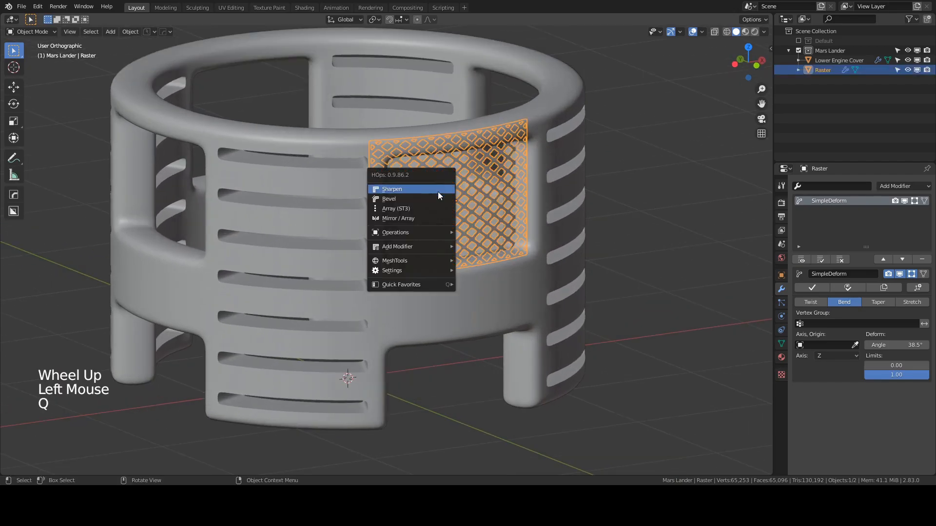
mouse_move(434, 246)
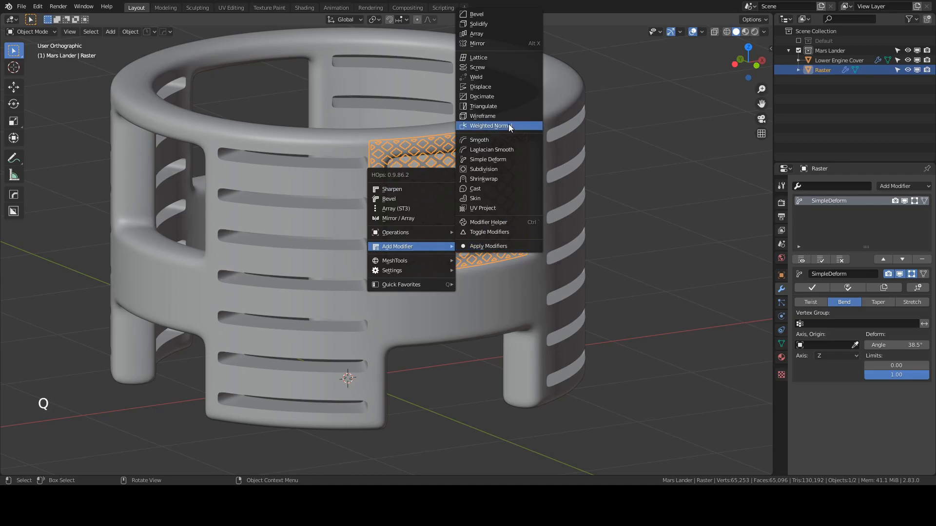
left_click(498, 24)
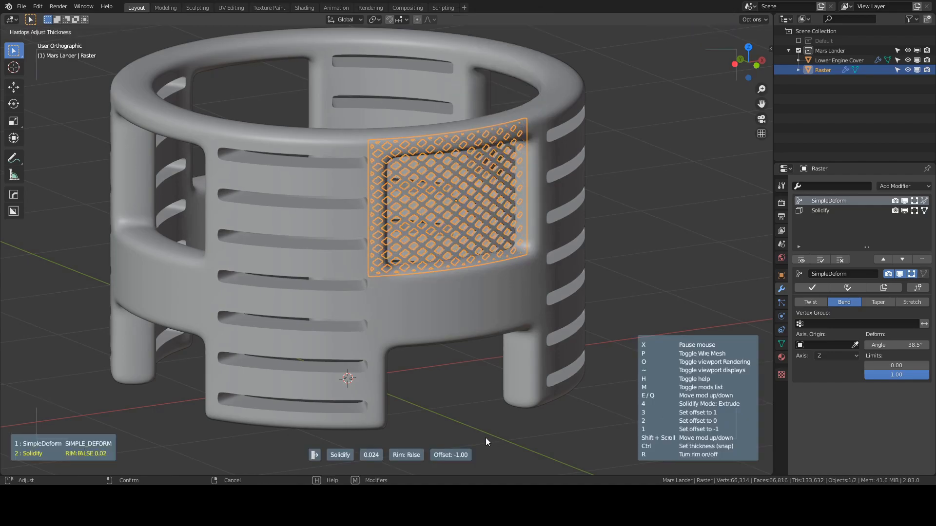
left_click(485, 437)
key("Tab")
key("Tab")
key("Tab")
left_click(469, 409)
middle_click_drag(468, 410, 474, 342)
scroll(439, 254, "up", 3)
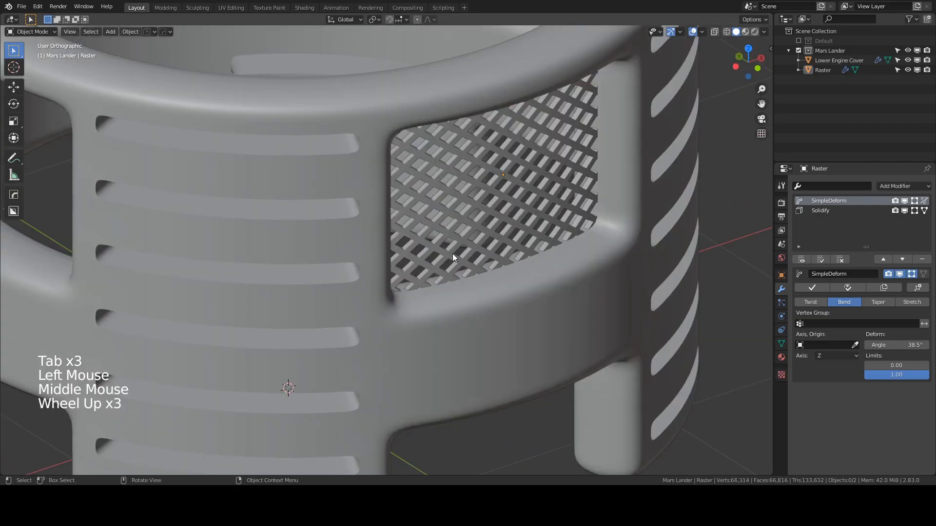
middle_click_drag(457, 233, 445, 263)
Add a HardOps Bevel to the Raster lattice with a 0.0039 m offset, 3 segments and a 0.70 profile
left_click(429, 261)
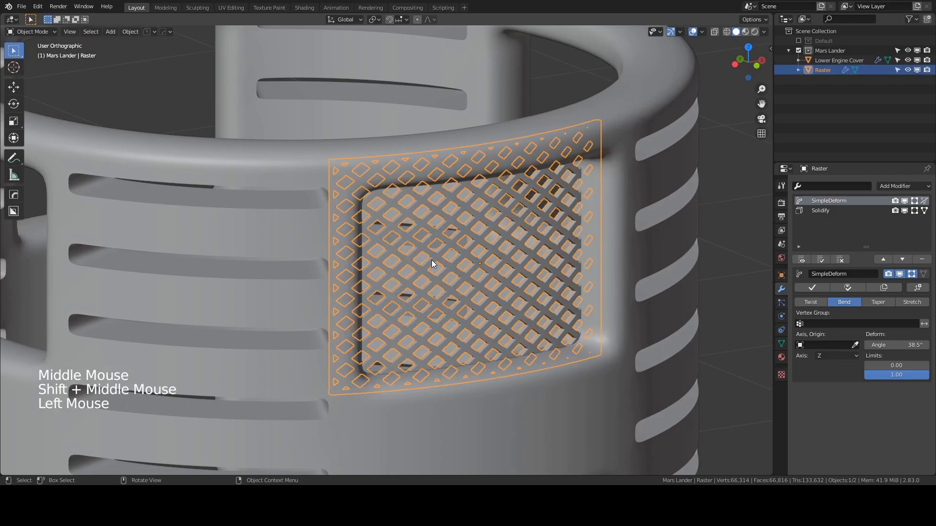
key("q")
mouse_move(431, 260)
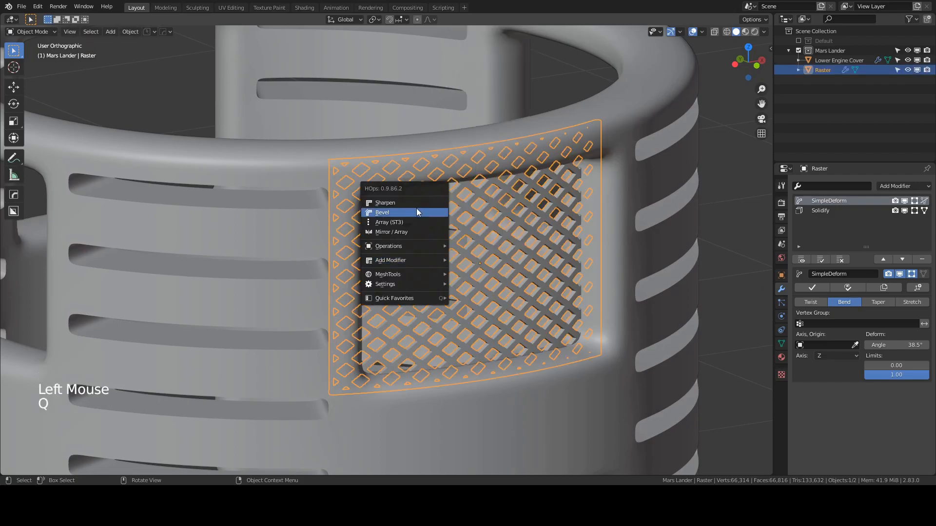
left_click(416, 210)
key("shift")
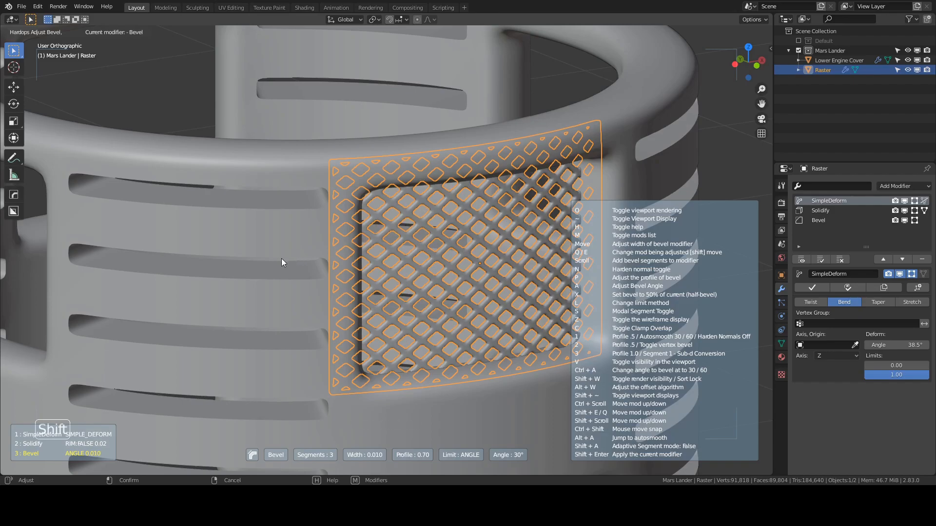
left_click(256, 261)
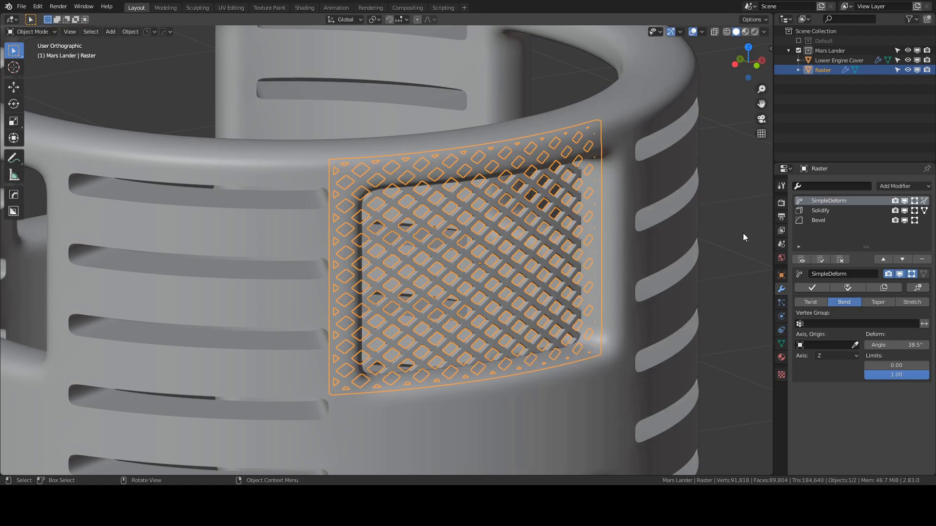
Try 7 segments on the Raster's Bevel modifier and set the count back to 3
left_click(818, 220)
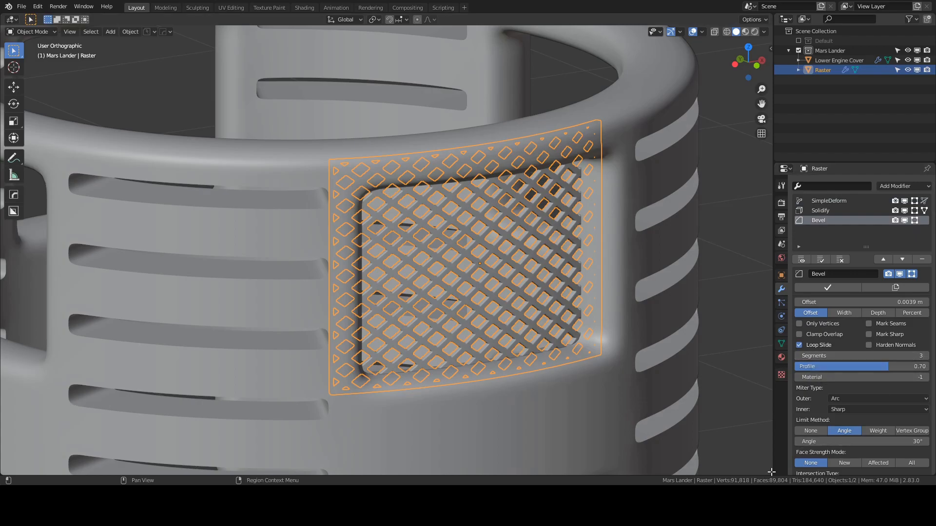
left_click(926, 358)
left_click(927, 358)
left_click(927, 359)
left_click(927, 359)
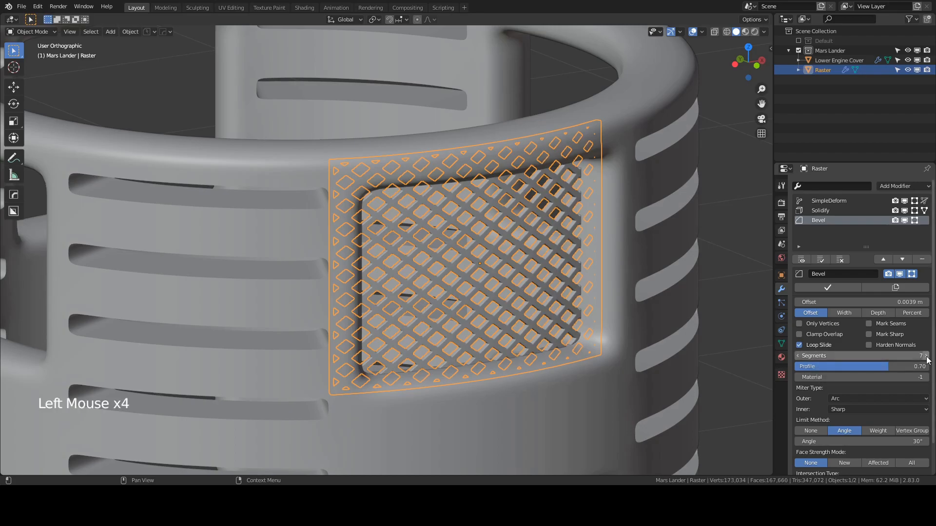
left_click(798, 356)
left_click(797, 357)
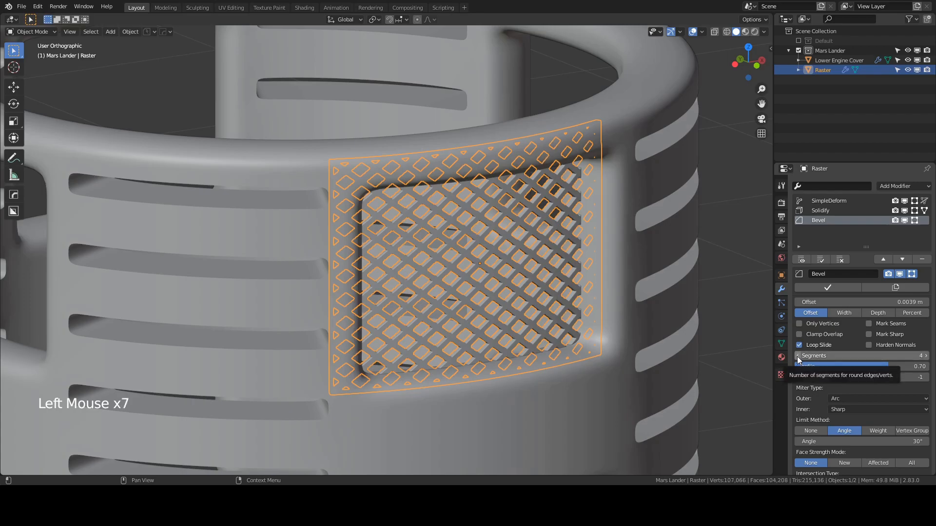
left_click(797, 356)
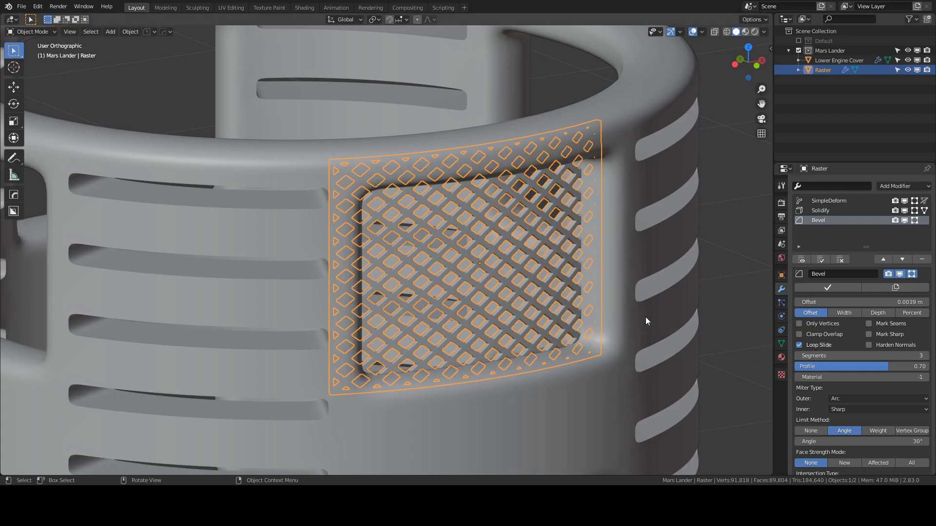
Apply all modifiers on the Raster lattice and deselect it
left_click(721, 314)
scroll(721, 315, "down", 5)
mouse_move(649, 307)
middle_mouse_down()
mouse_move(679, 301)
mouse_move(658, 306)
middle_mouse_up()
scroll(552, 298, "up", 3)
left_click(431, 241)
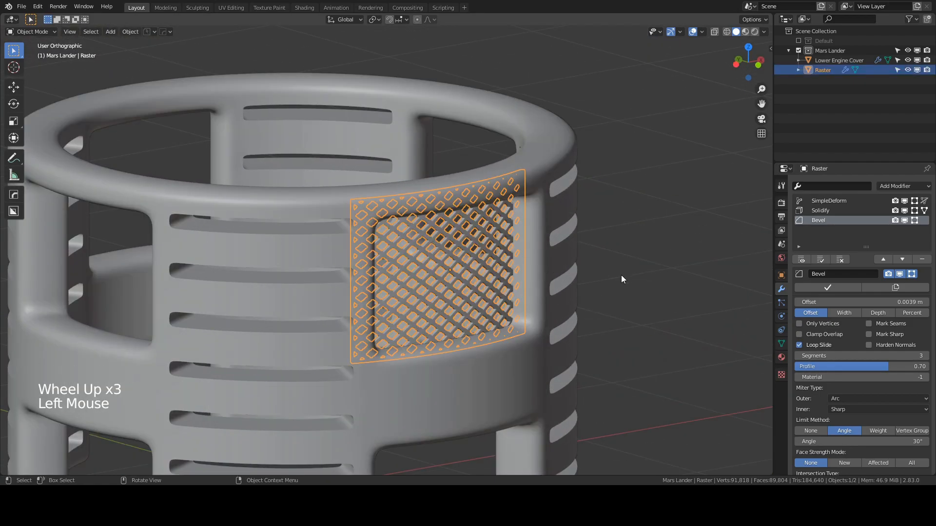
left_click(819, 260)
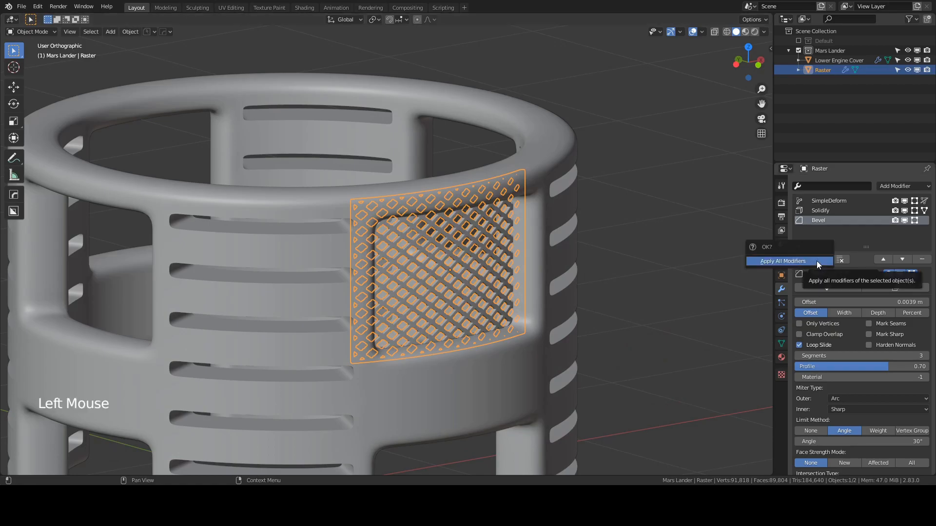
left_click(817, 261)
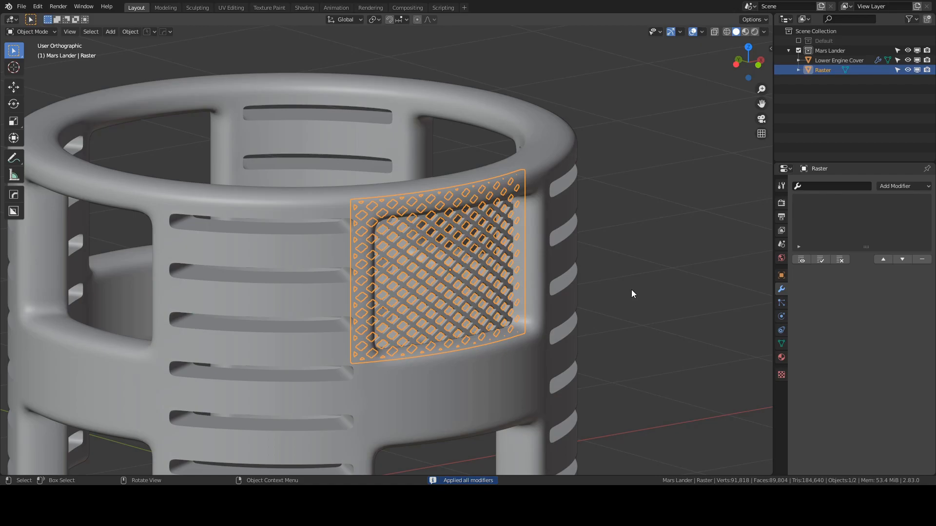
left_click(486, 267)
left_click(437, 290)
scroll(187, 250, "down", 2)
left_click(642, 277)
middle_click_drag(529, 212, 530, 255)
middle_click_drag(291, 200, 347, 181)
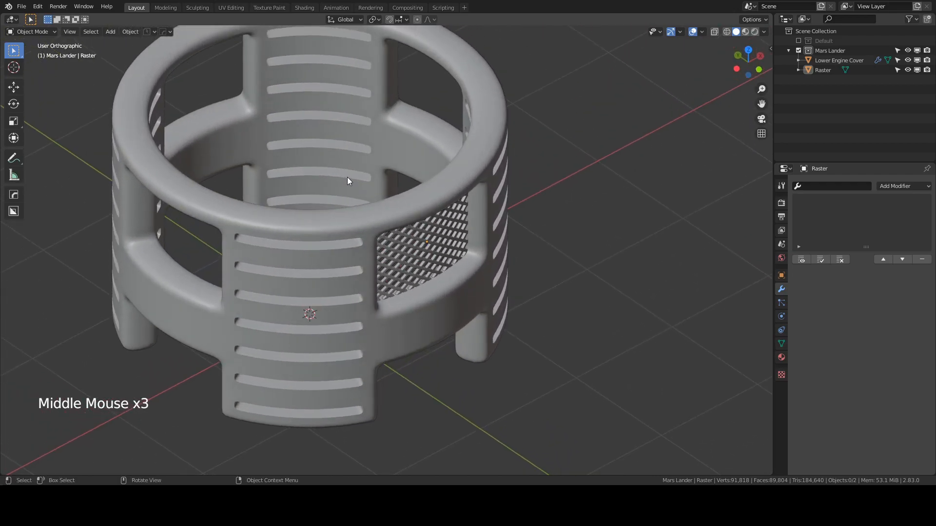
Add a HardOps Radial Array to the Raster lattice with 4 segments around Z about the cover's centre, filling every window
left_click(432, 242)
middle_click_drag(401, 205, 407, 233)
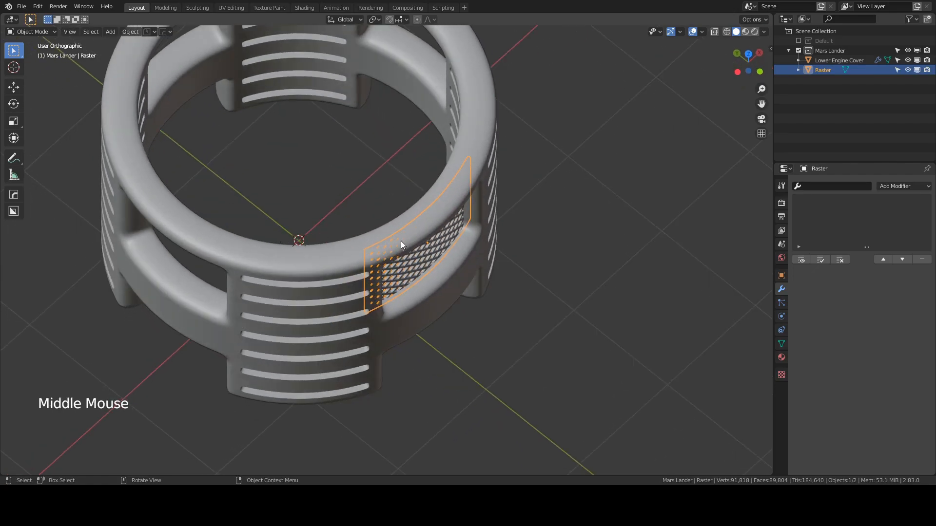
middle_click_drag(406, 276, 413, 233)
scroll(413, 233, "up", 2)
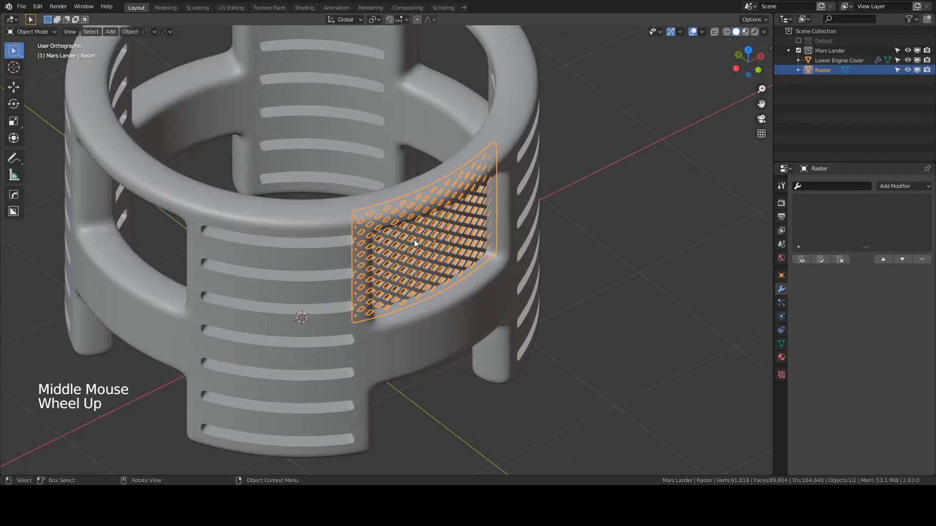
key("q")
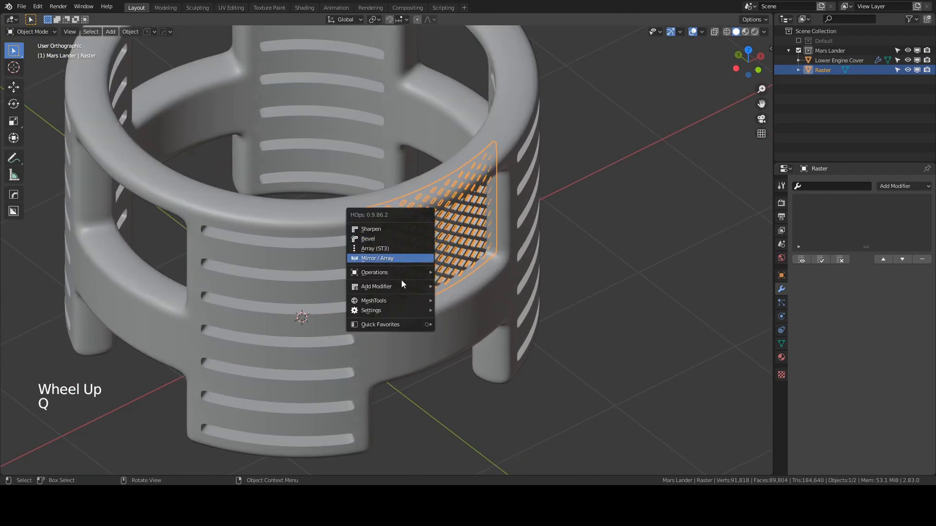
mouse_move(388, 300)
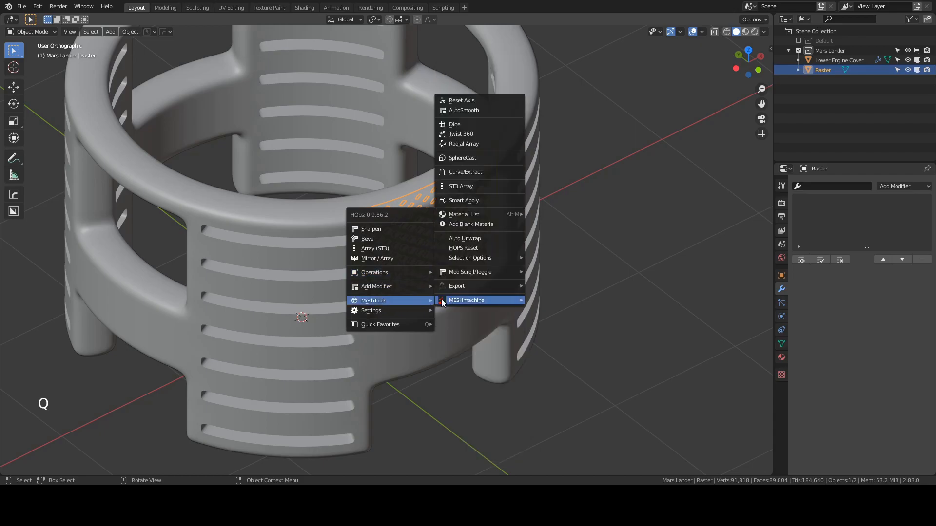
left_click(466, 143, "ctrl")
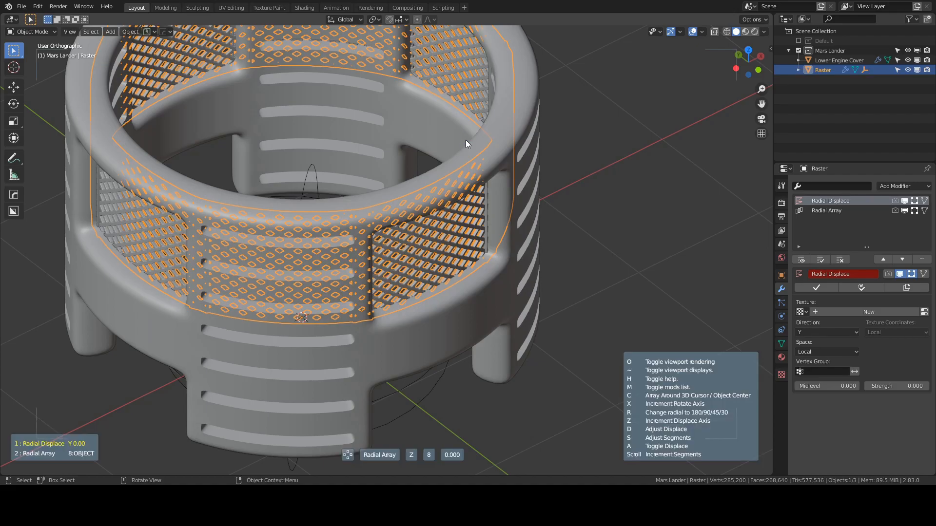
scroll(466, 141, "down", 2)
scroll(466, 139, "down", 2)
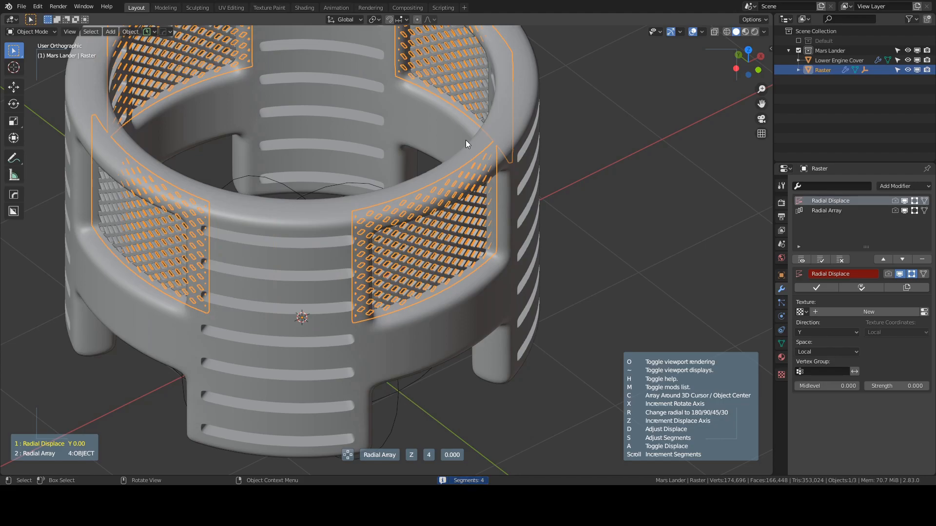
left_click(466, 140)
left_click(628, 246)
middle_click_drag(627, 247, 545, 262)
scroll(643, 204, "down", 2)
scroll(585, 224, "down", 1)
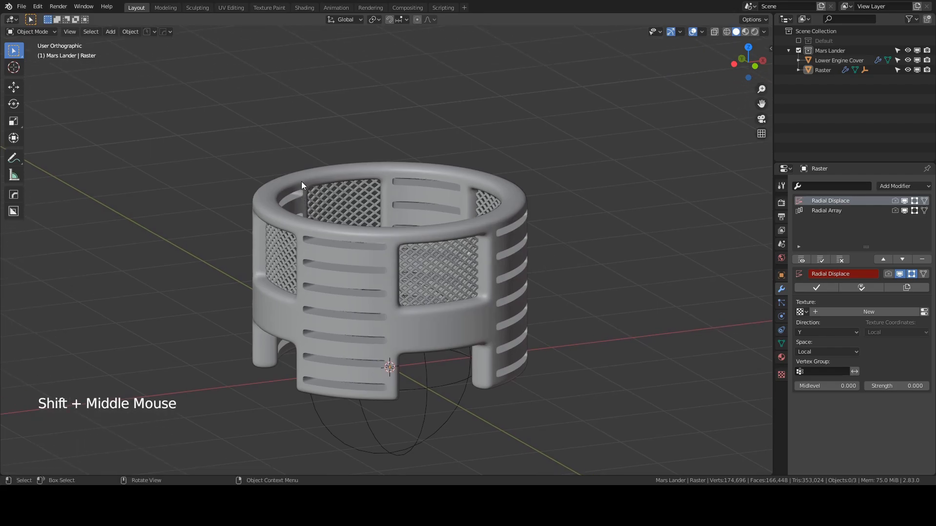